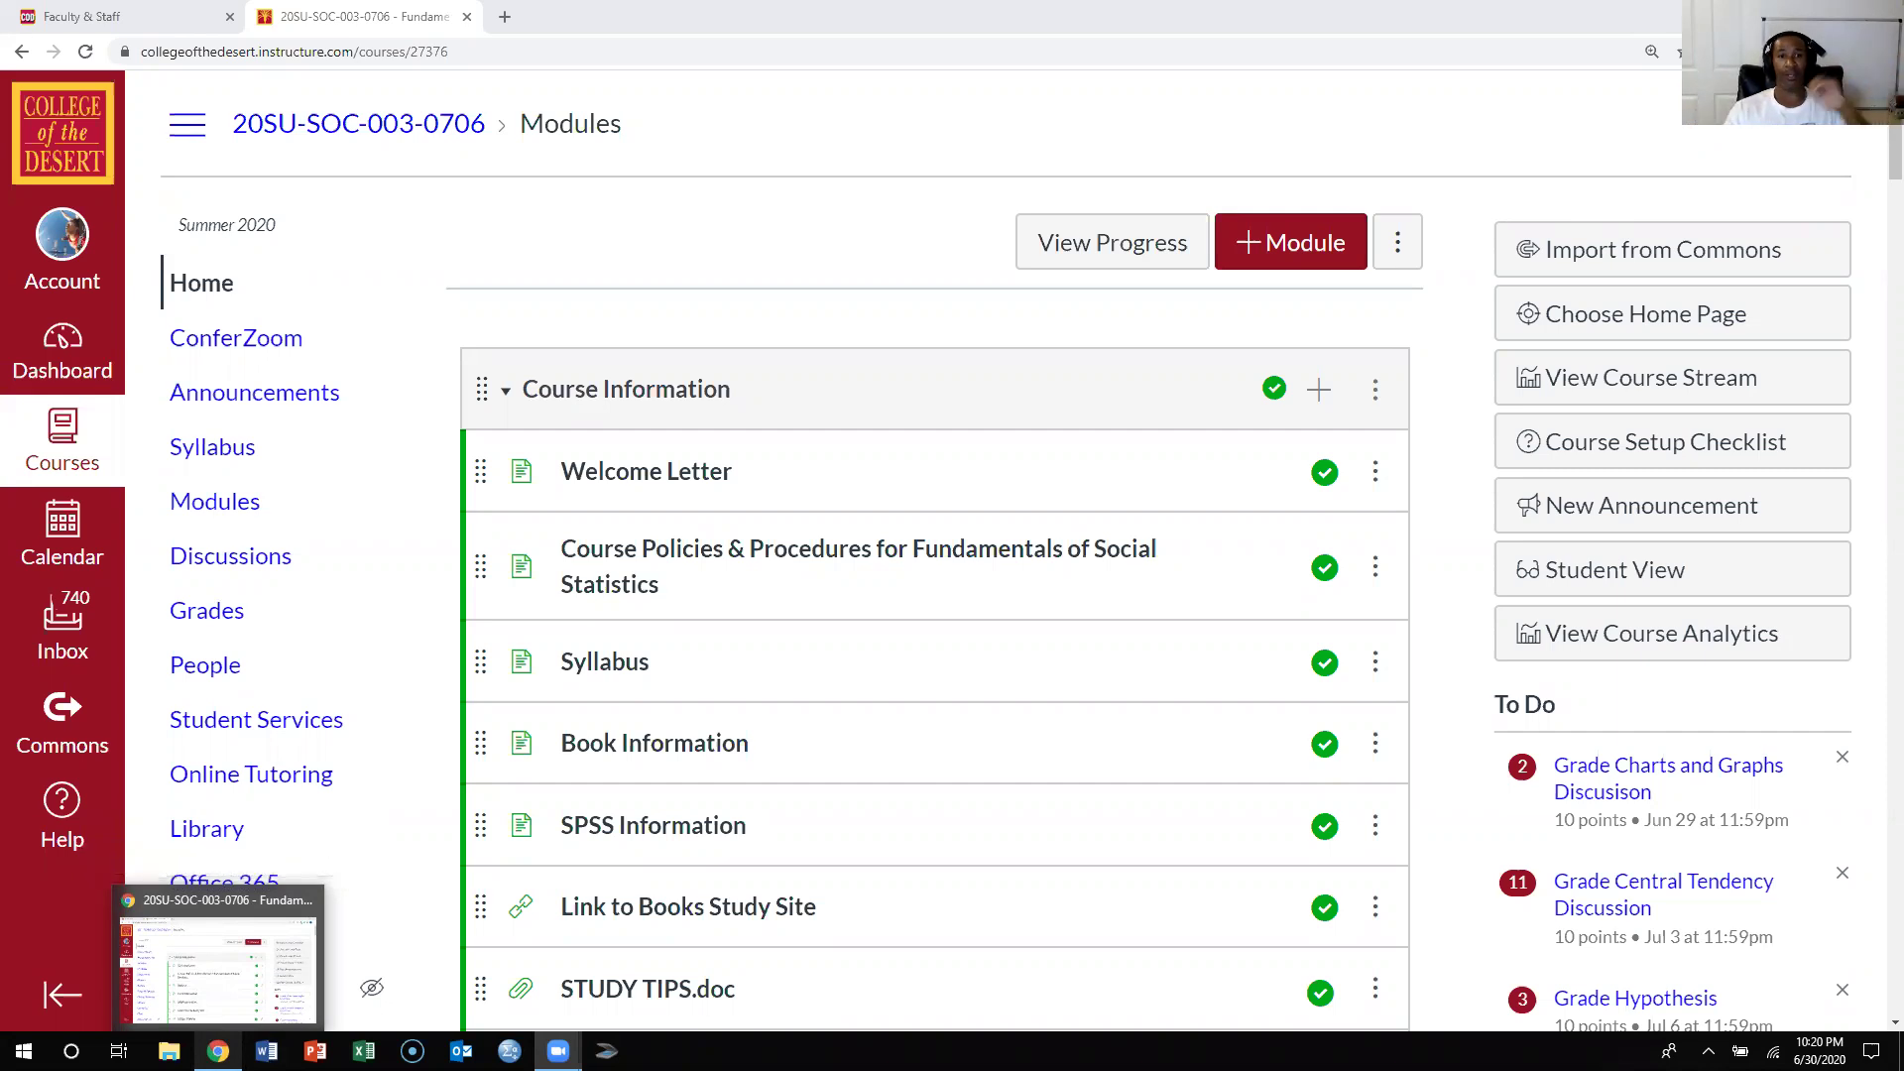
- In a new tab, search 'google chrome', open the Chrome download page, then go back
click(505, 15)
text(goog)
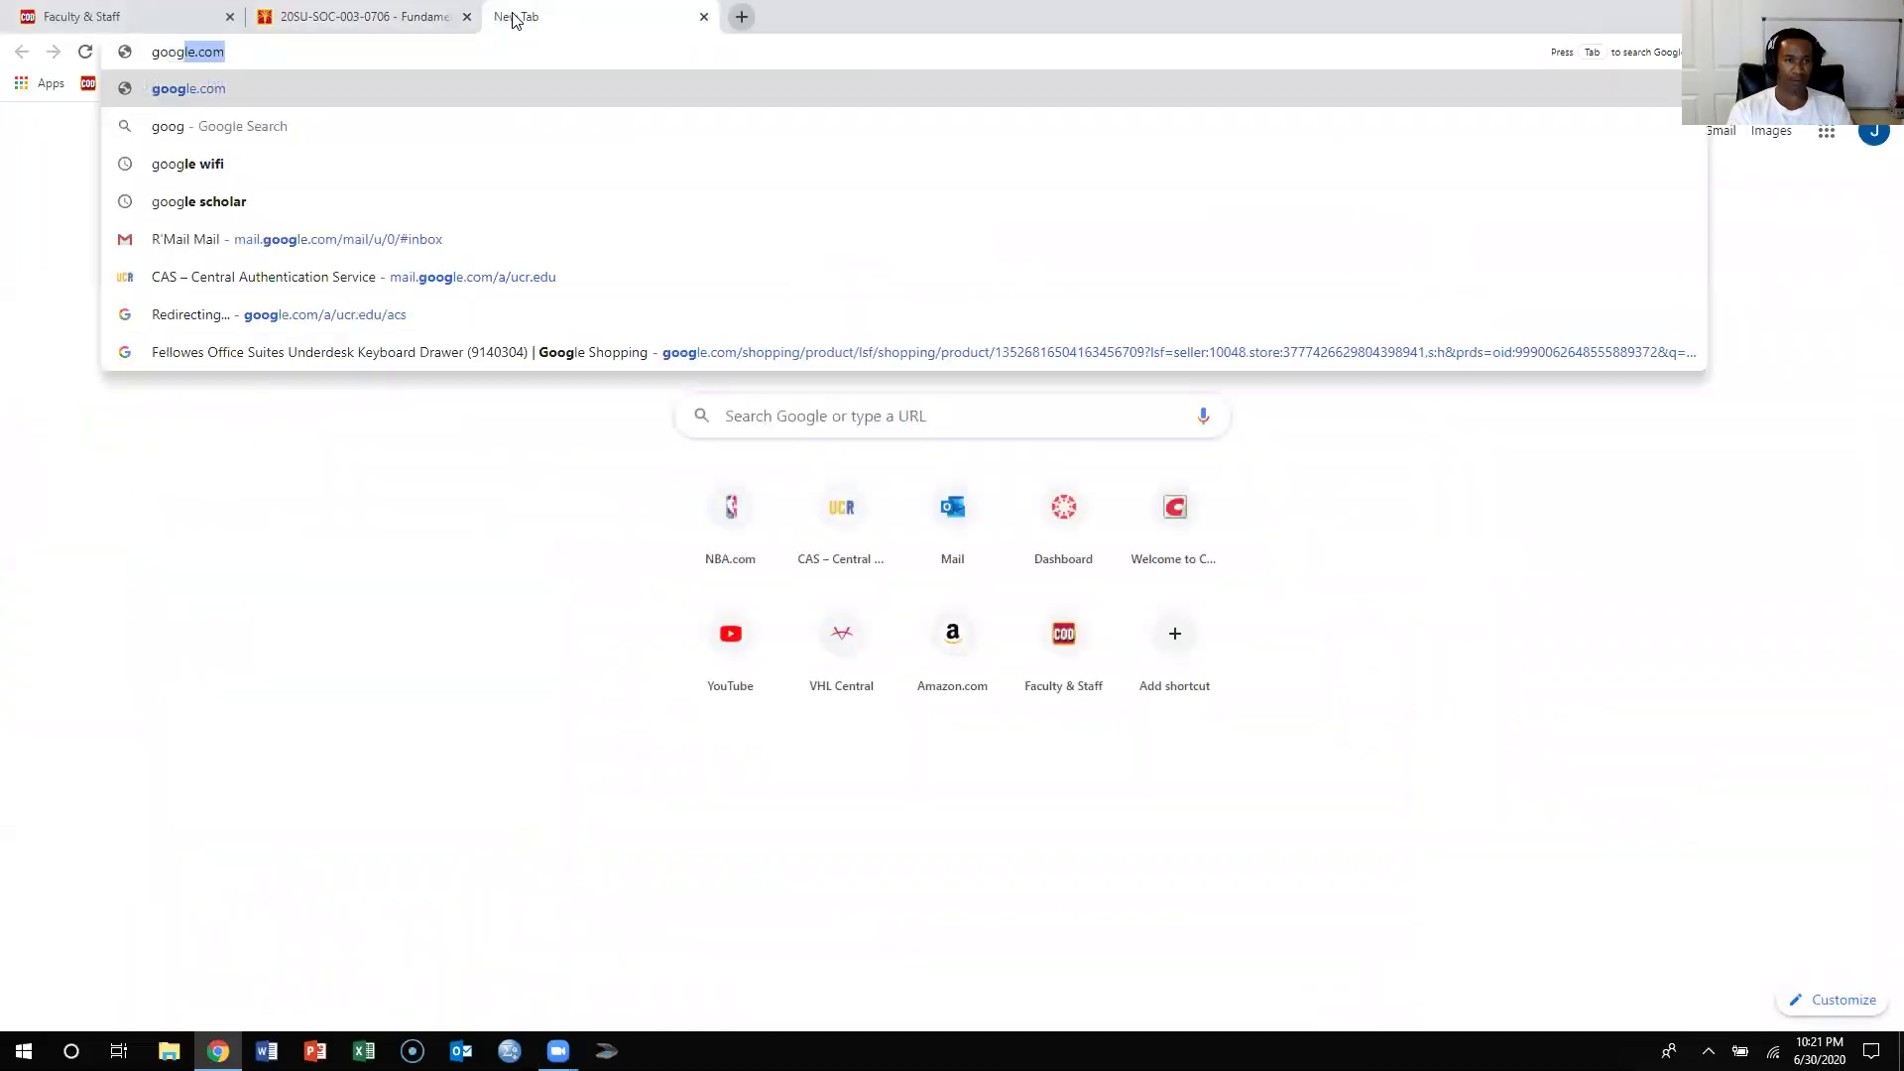
text(gle )
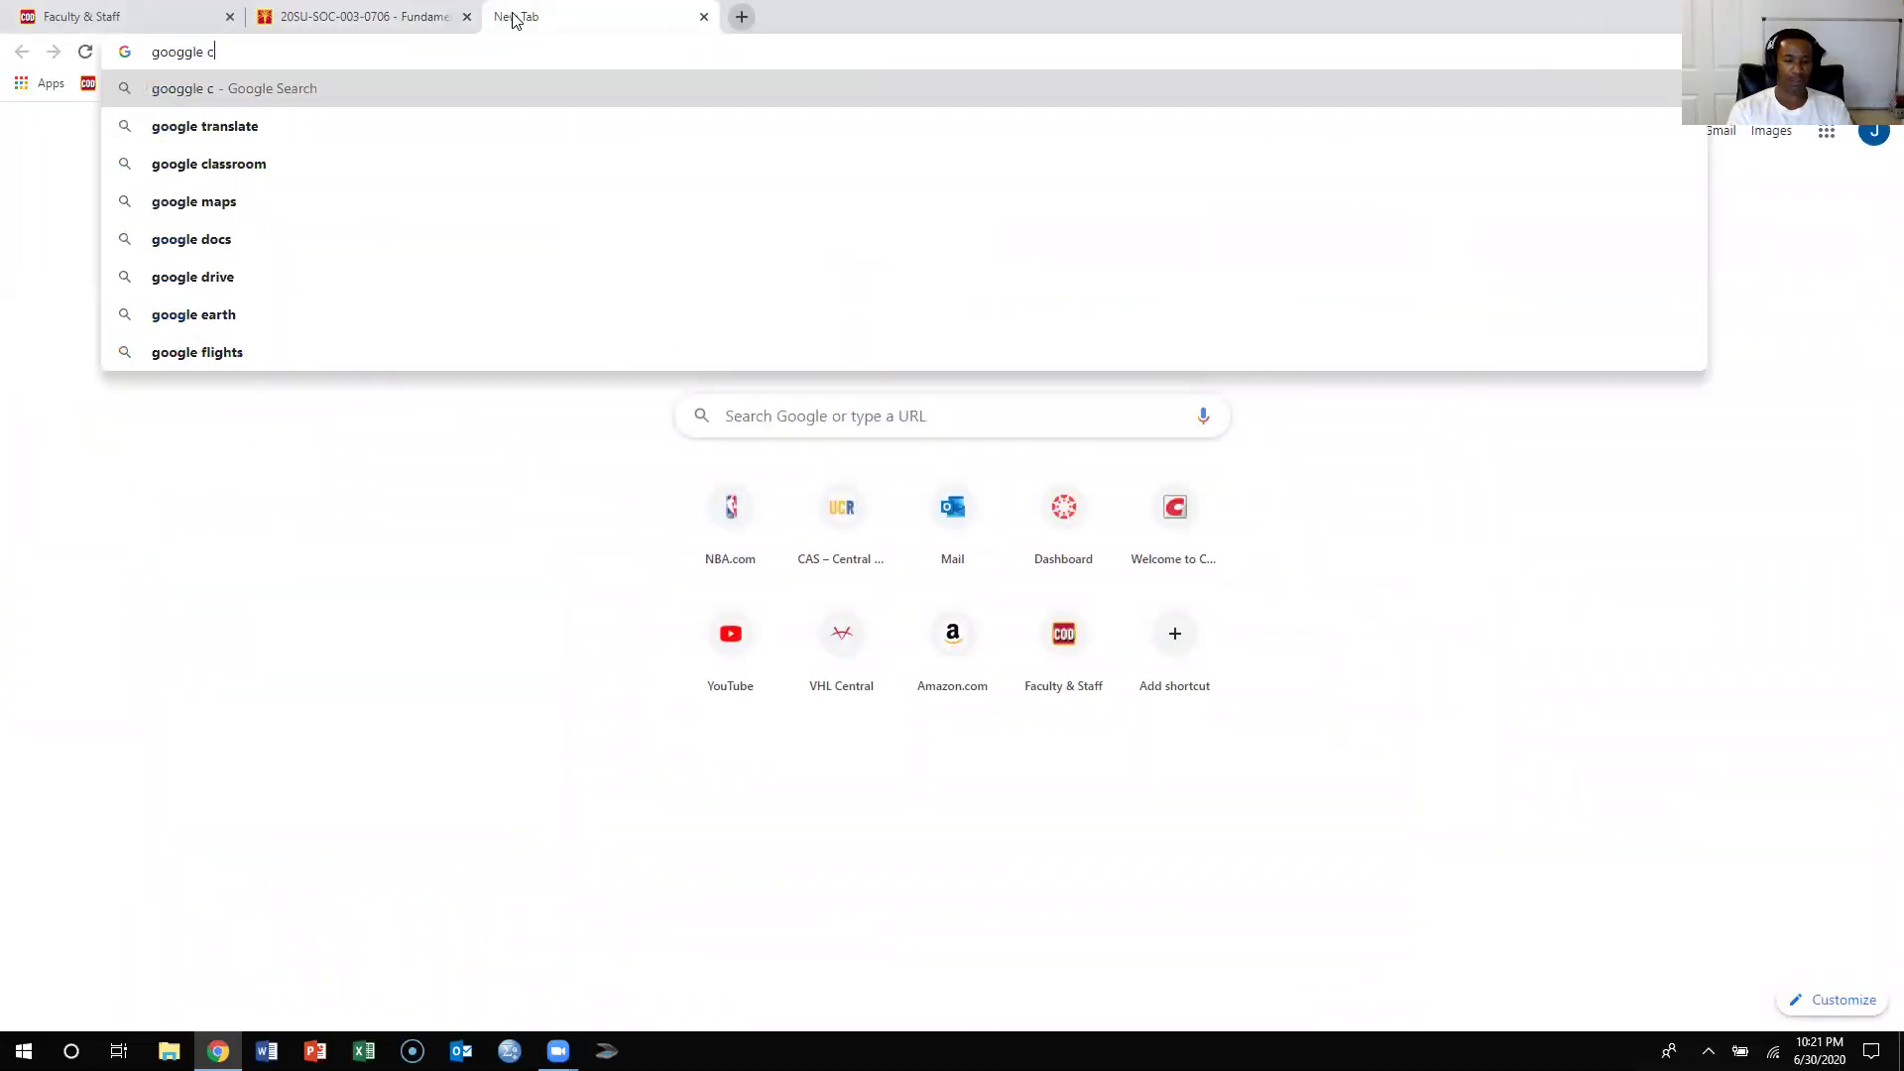
text(chomr)
key(BackSpace)
text(e)
key(Return)
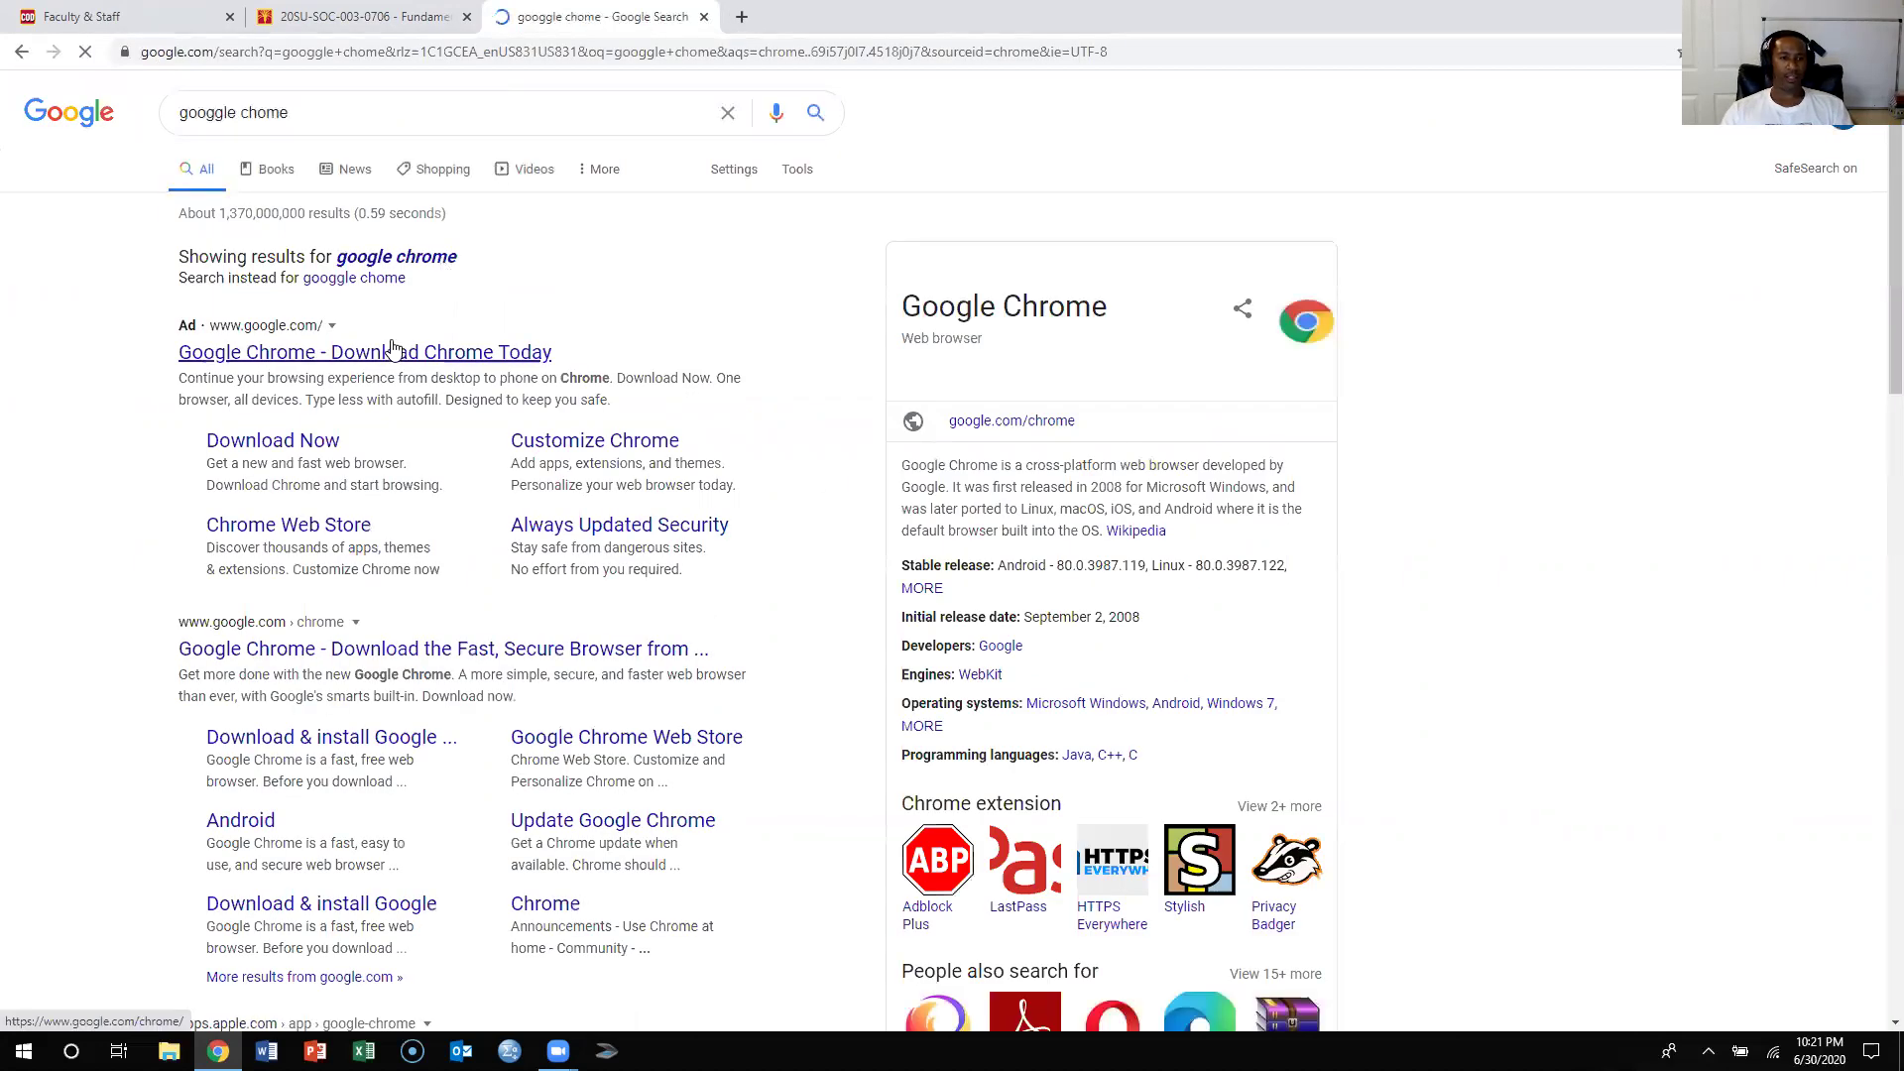
click(365, 650)
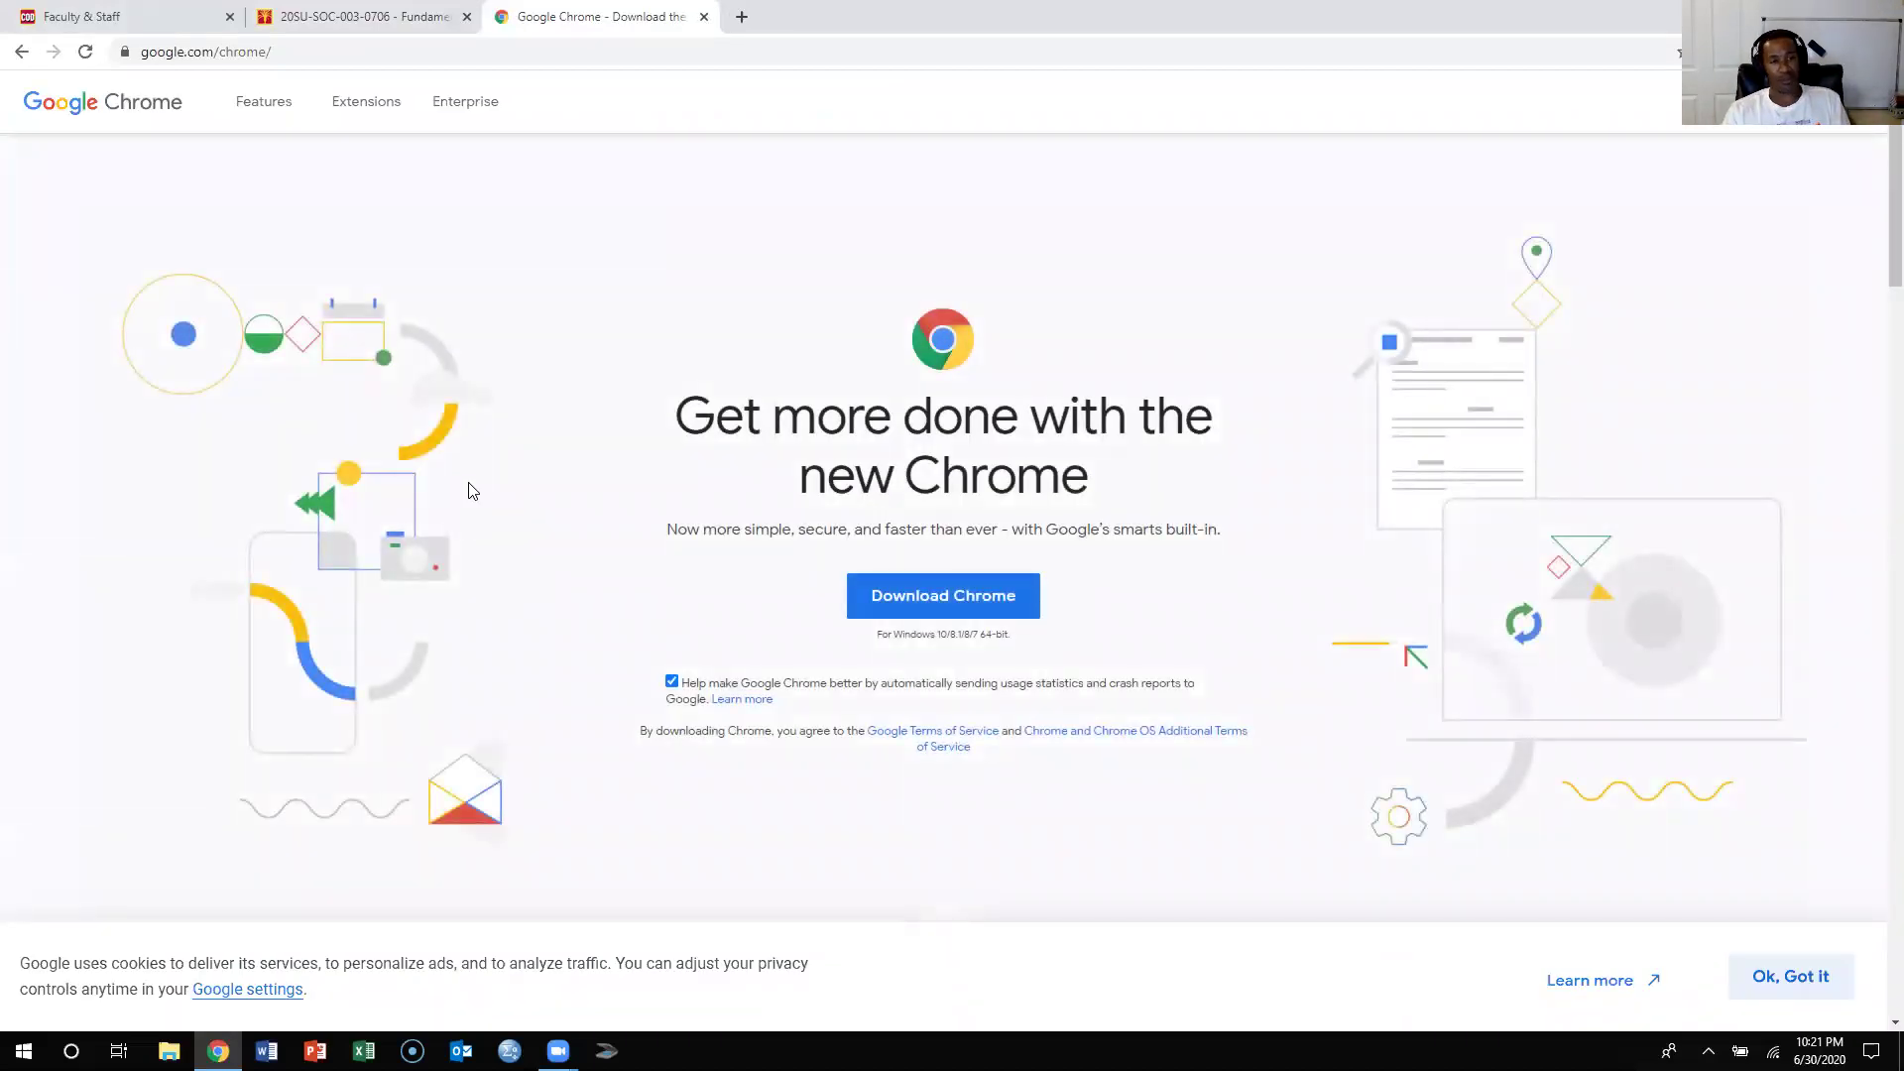
click(22, 51)
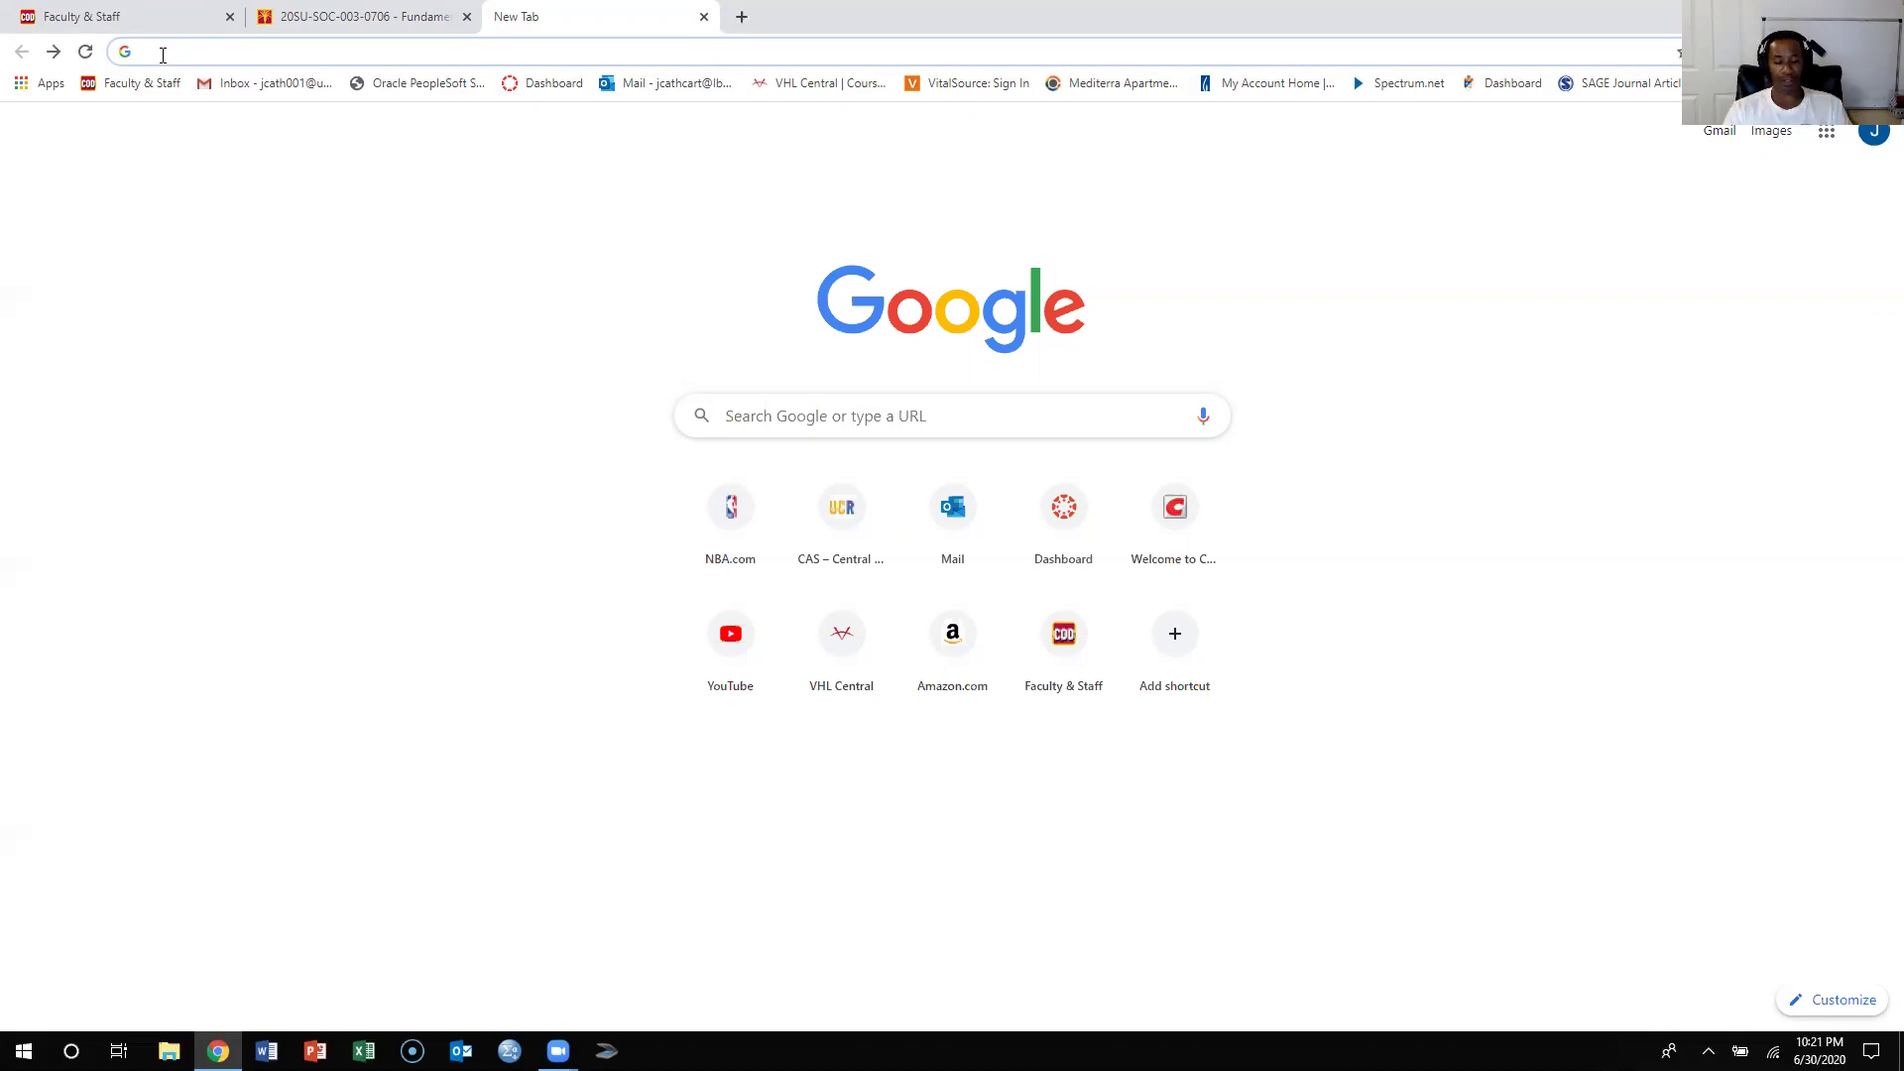
text(pro)
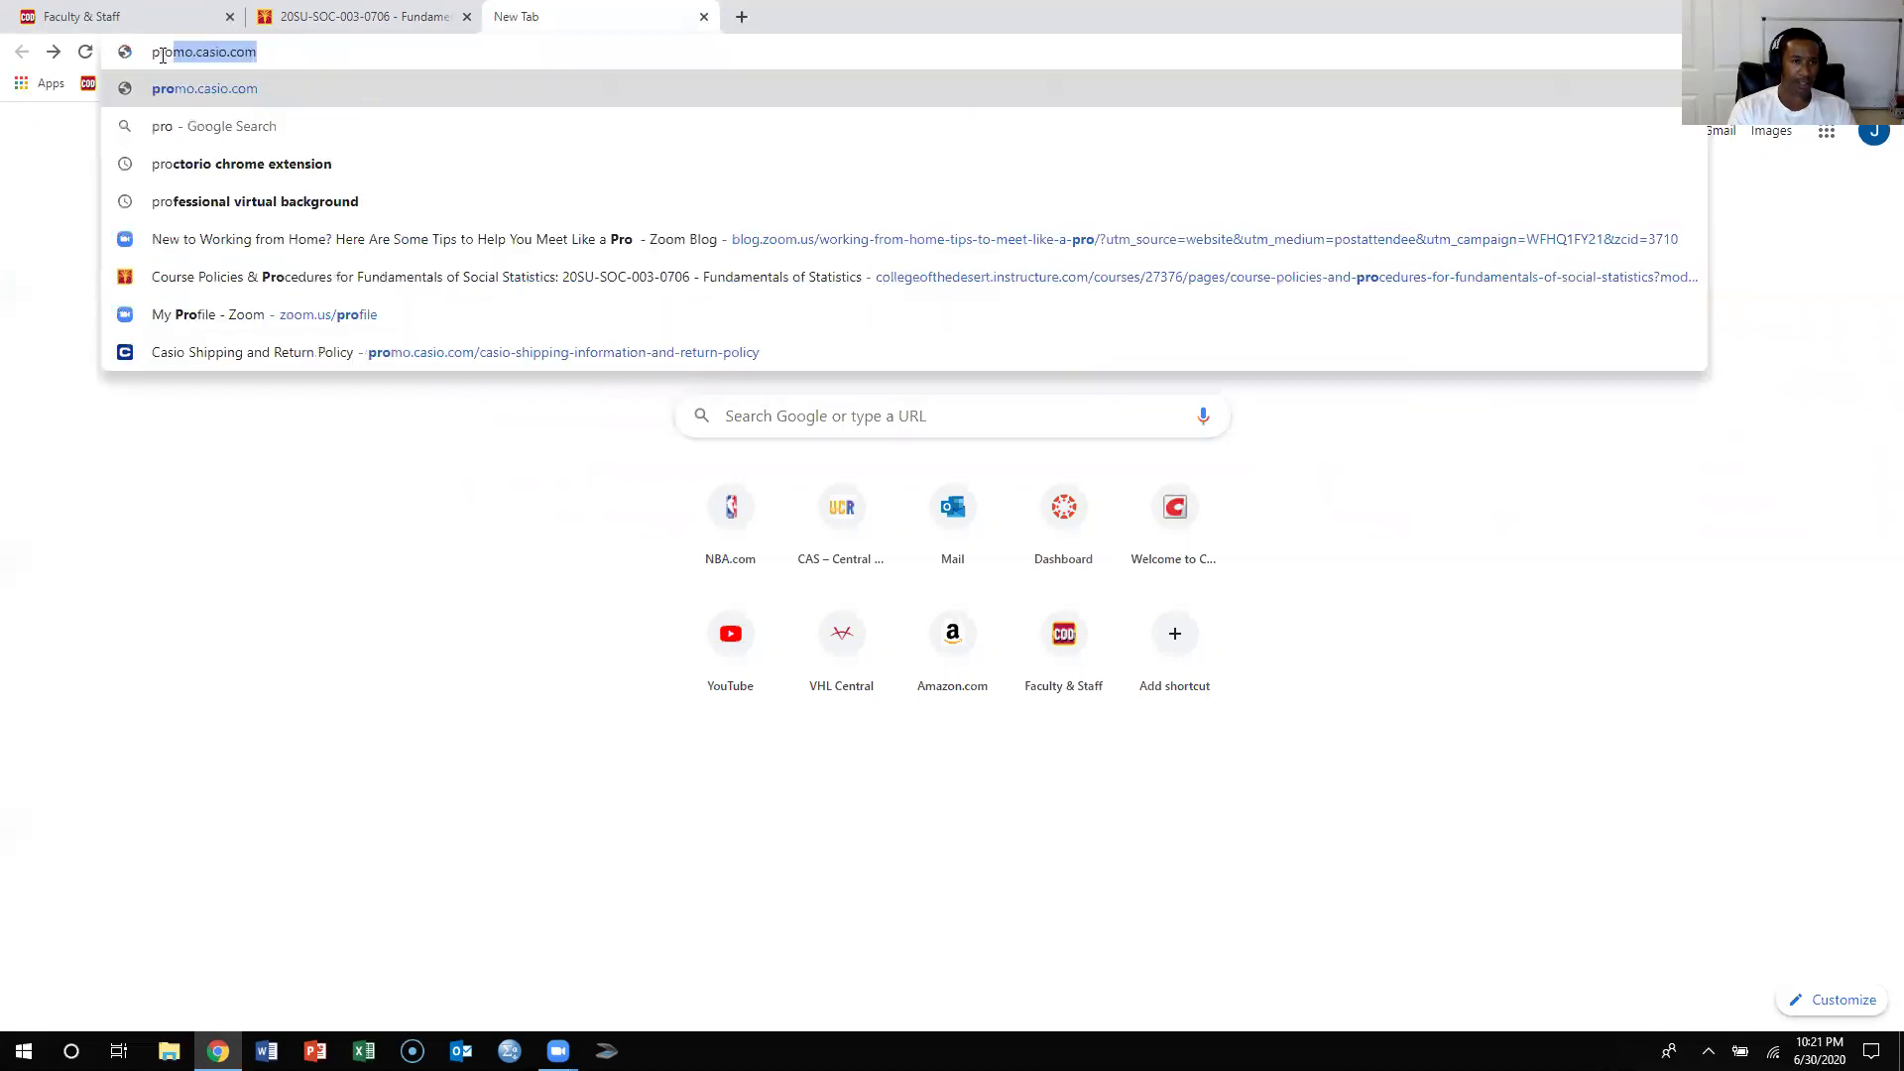
text(ct)
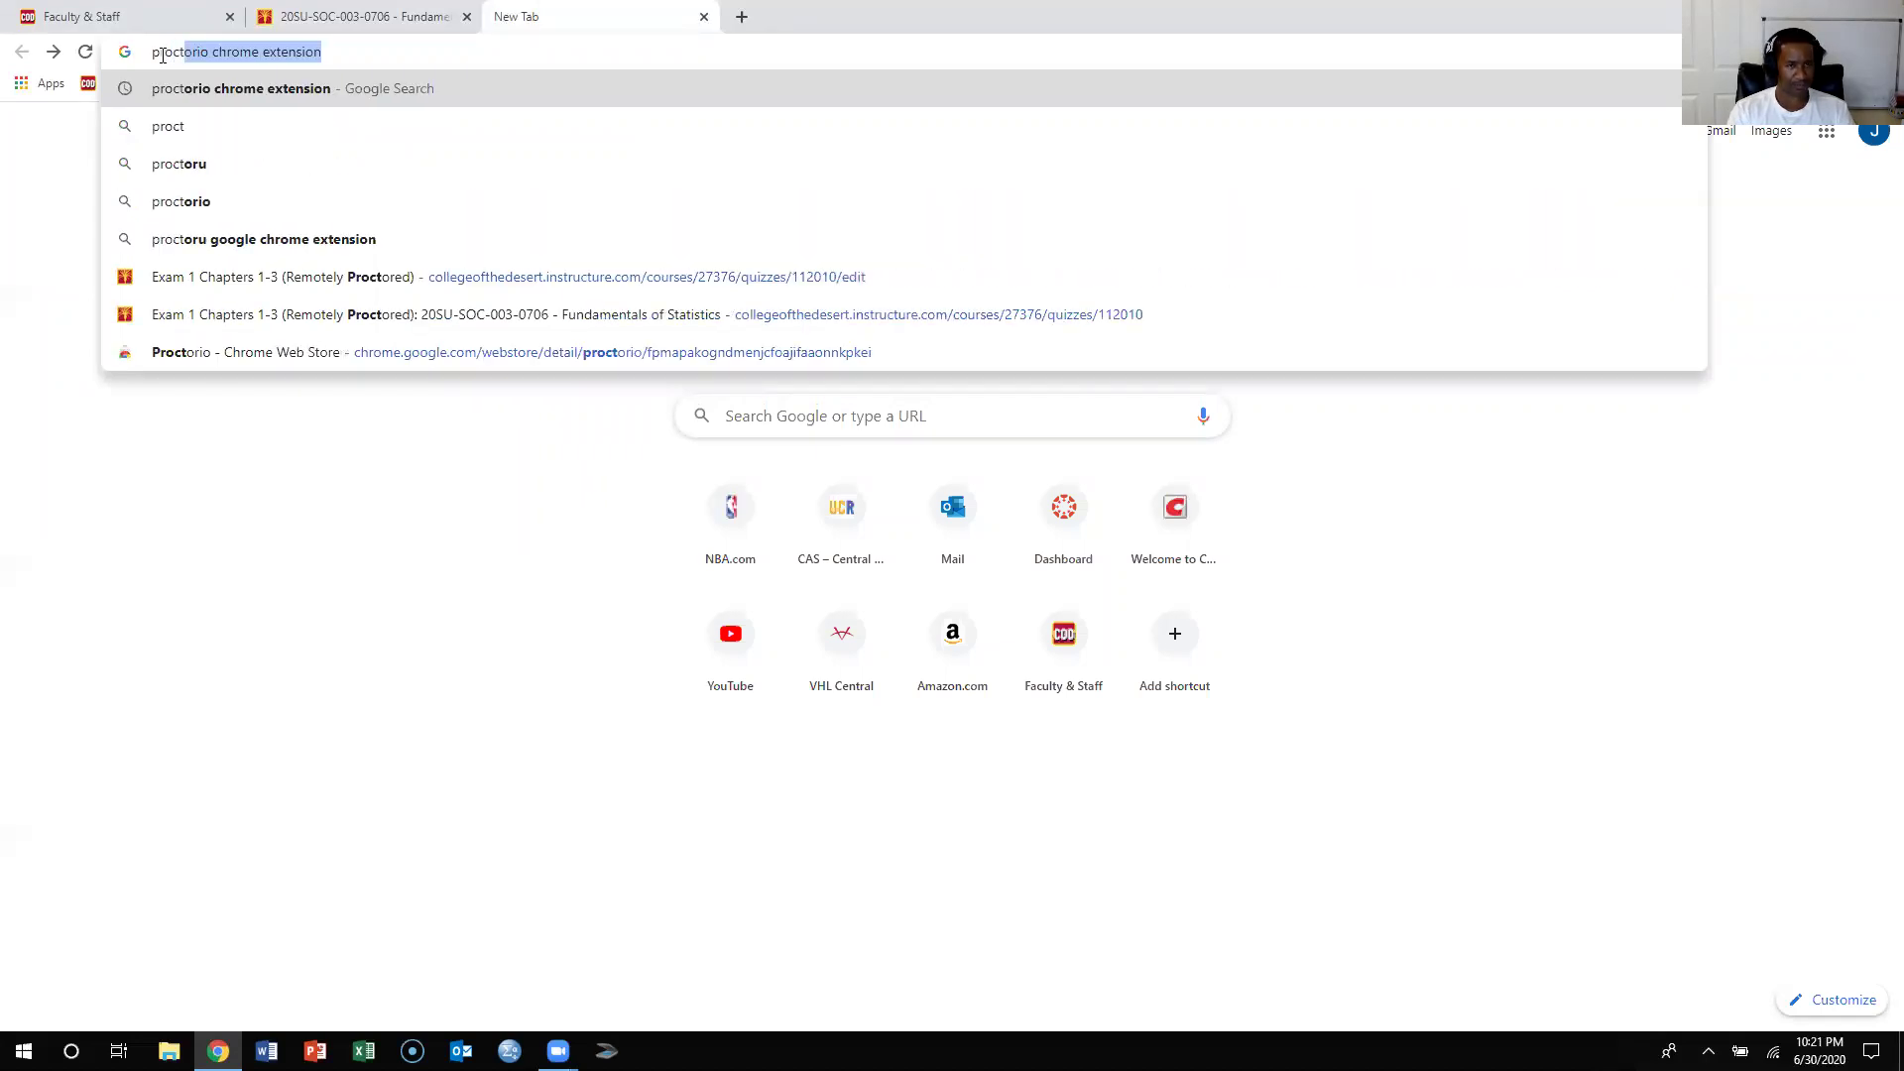
- Search 'proctorio chrome extension' and follow the getproctorio.com result to its Web Store page
key(Return)
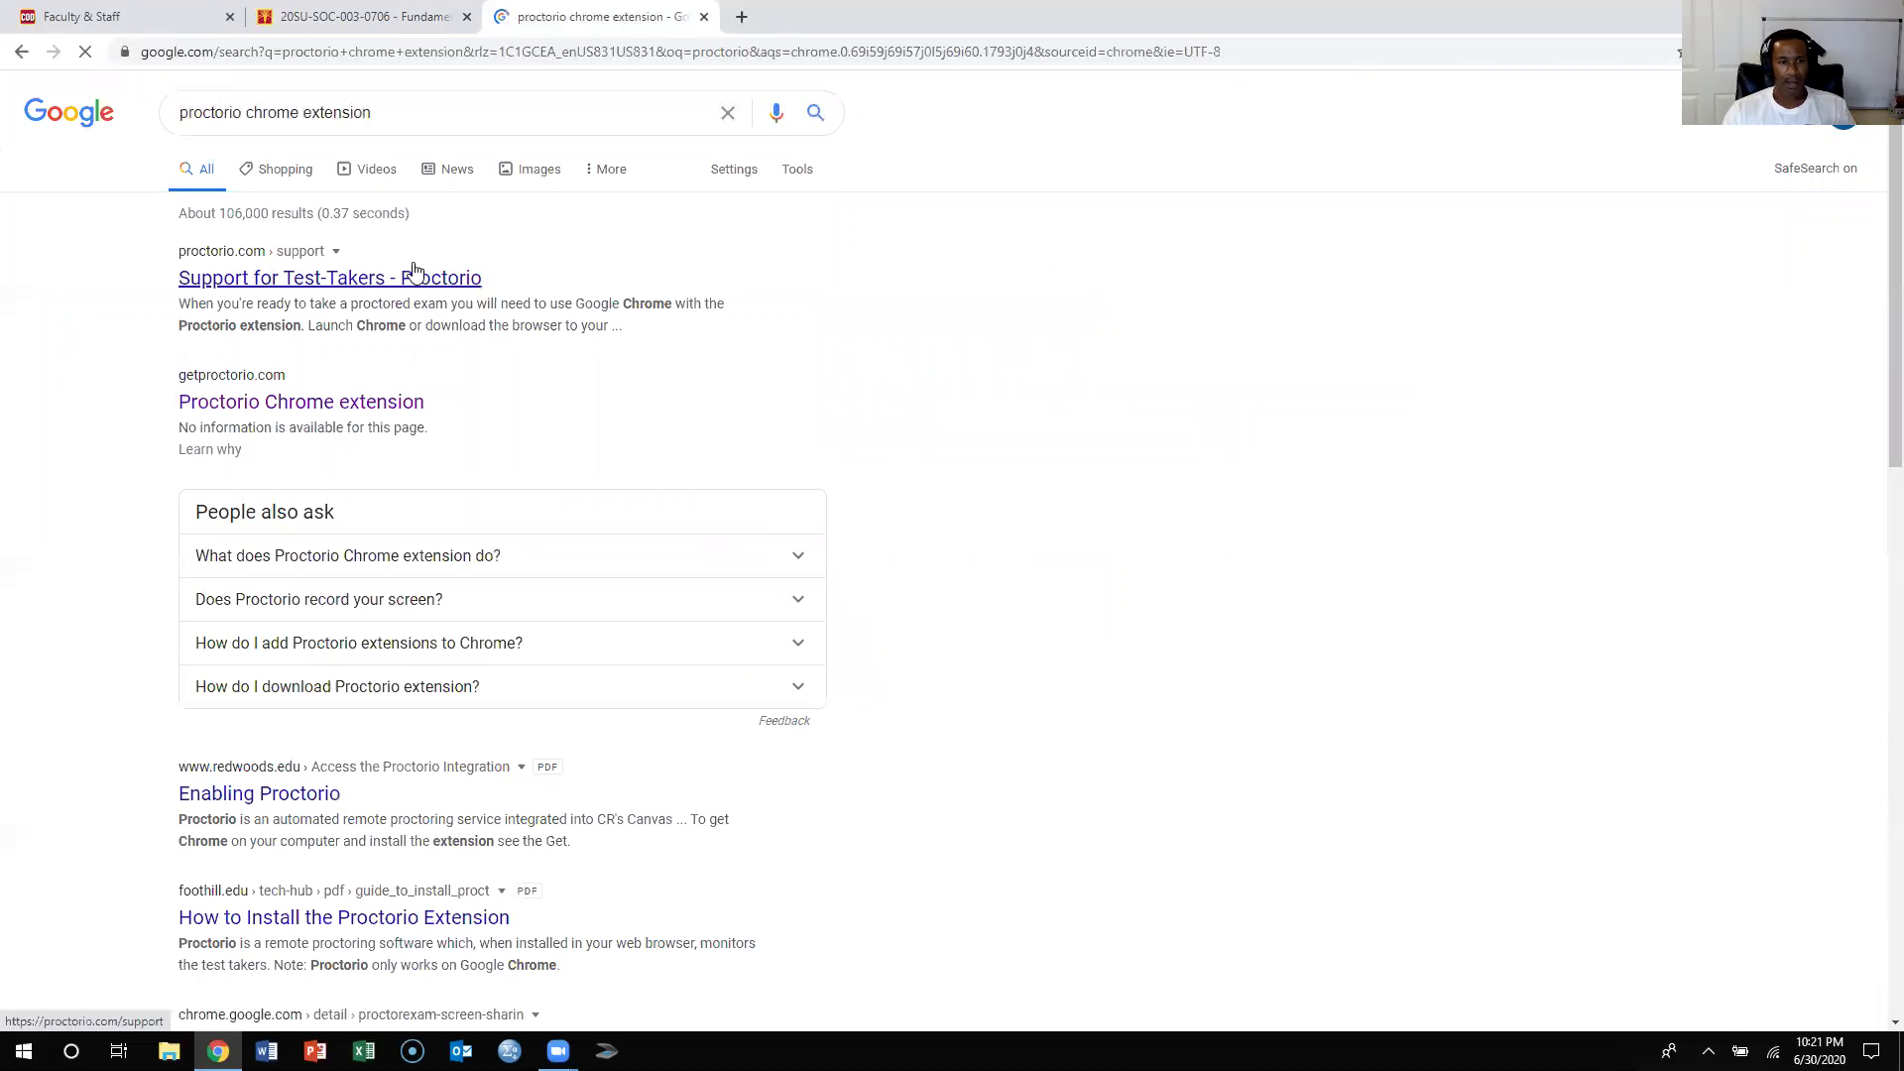
click(358, 411)
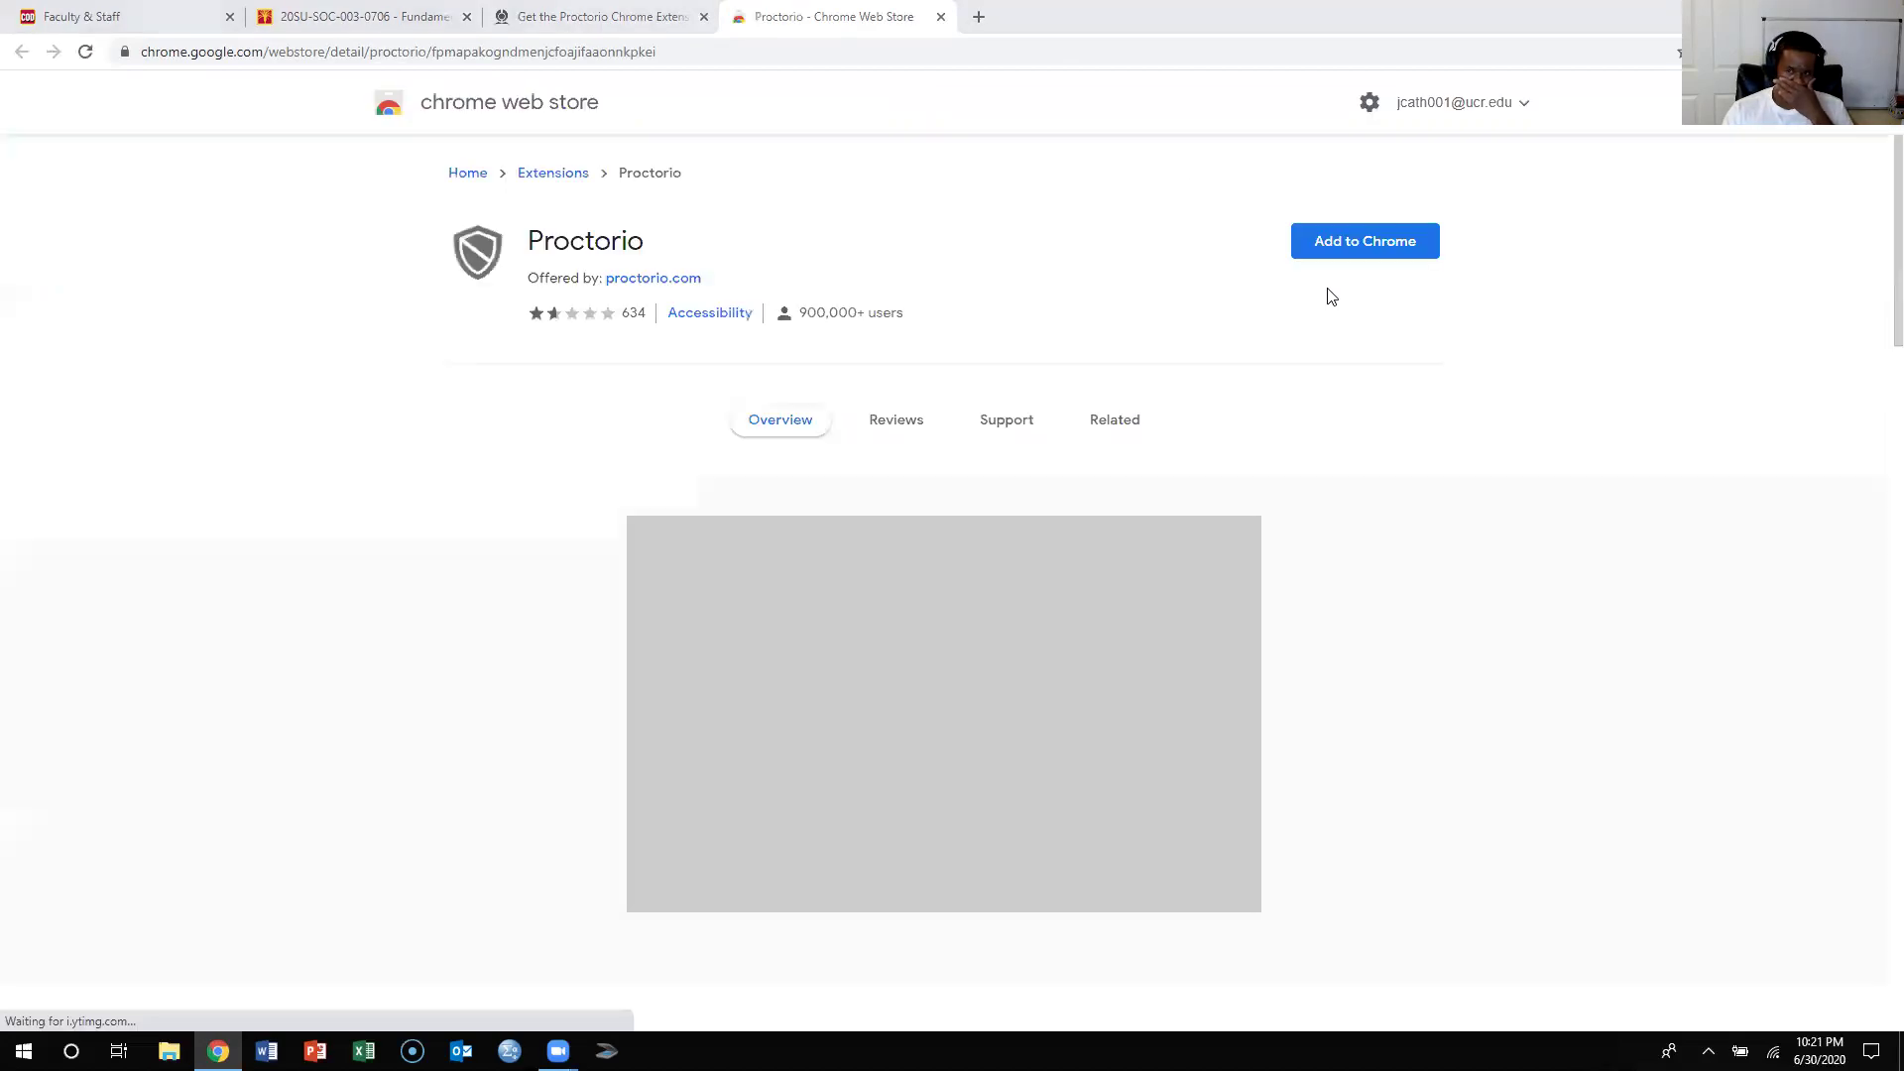
- Add Proctorio to Chrome and check that it appears in the Extensions list
click(1341, 250)
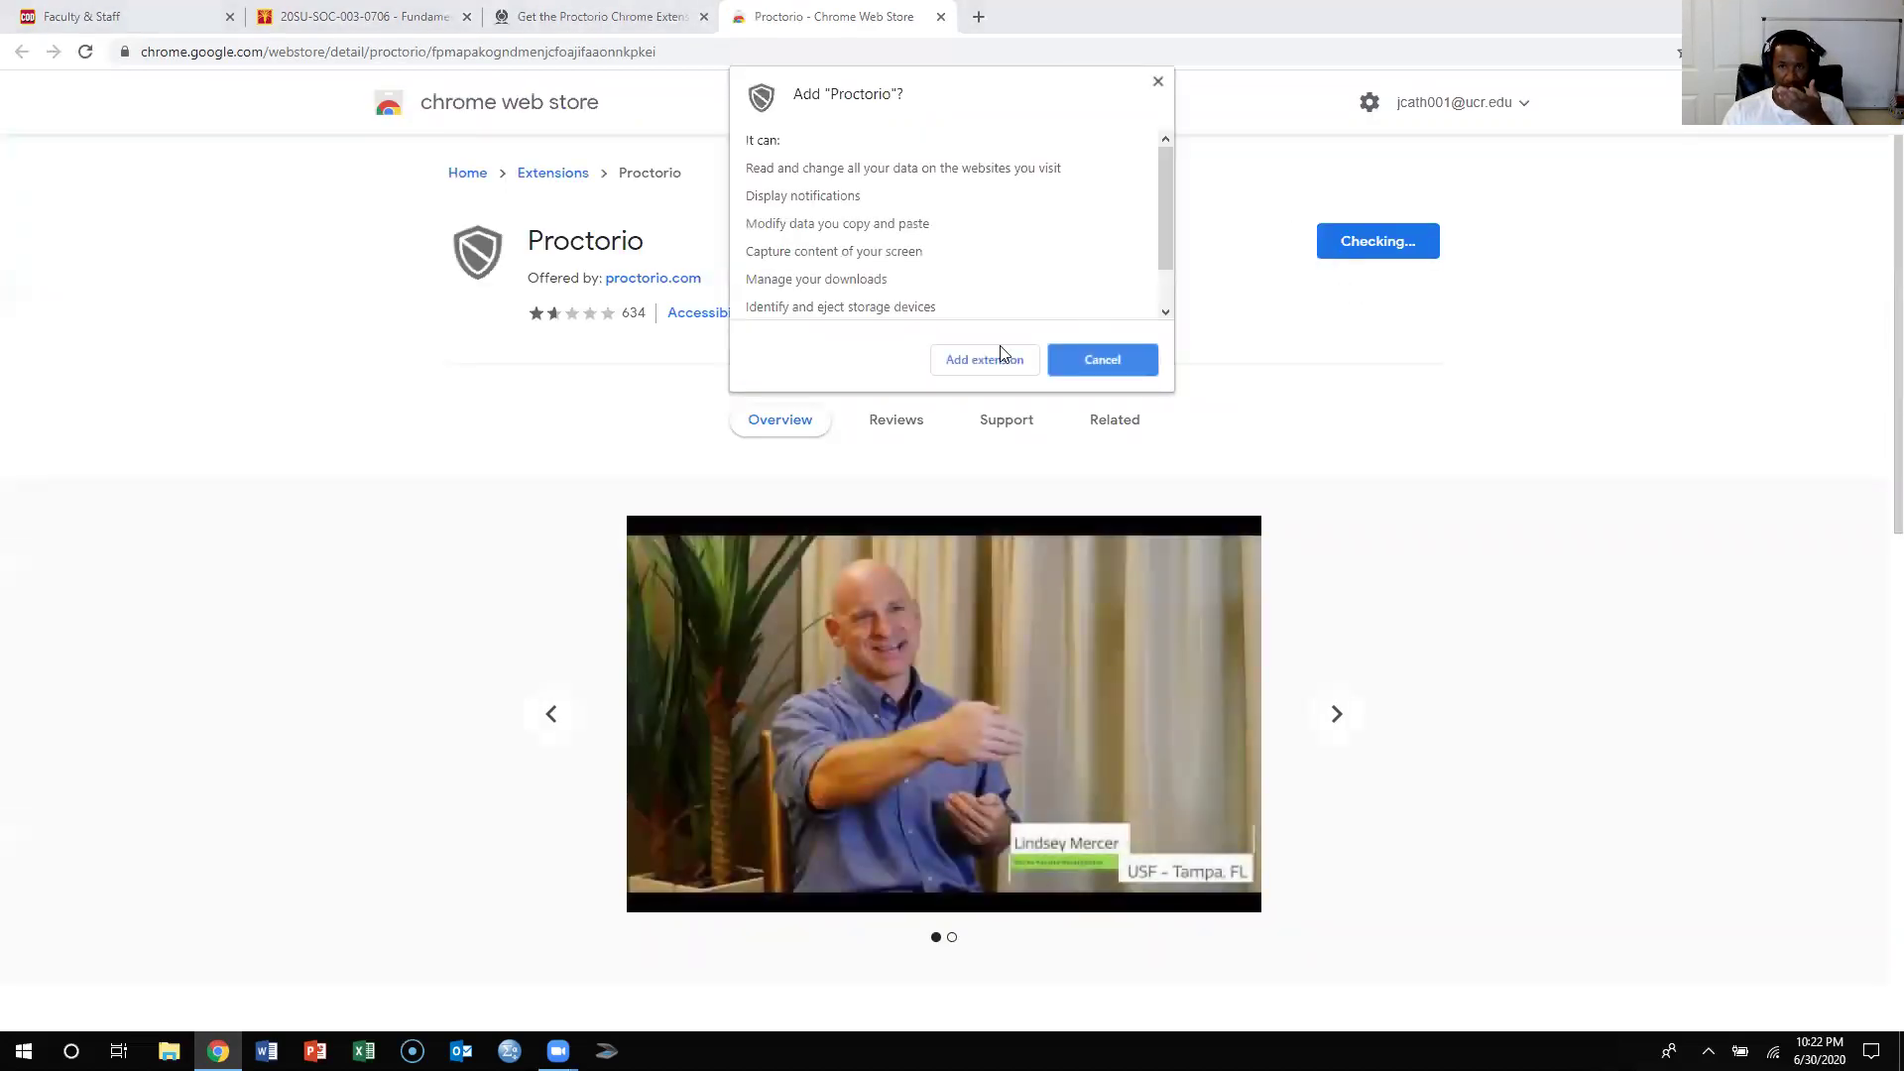
click(994, 359)
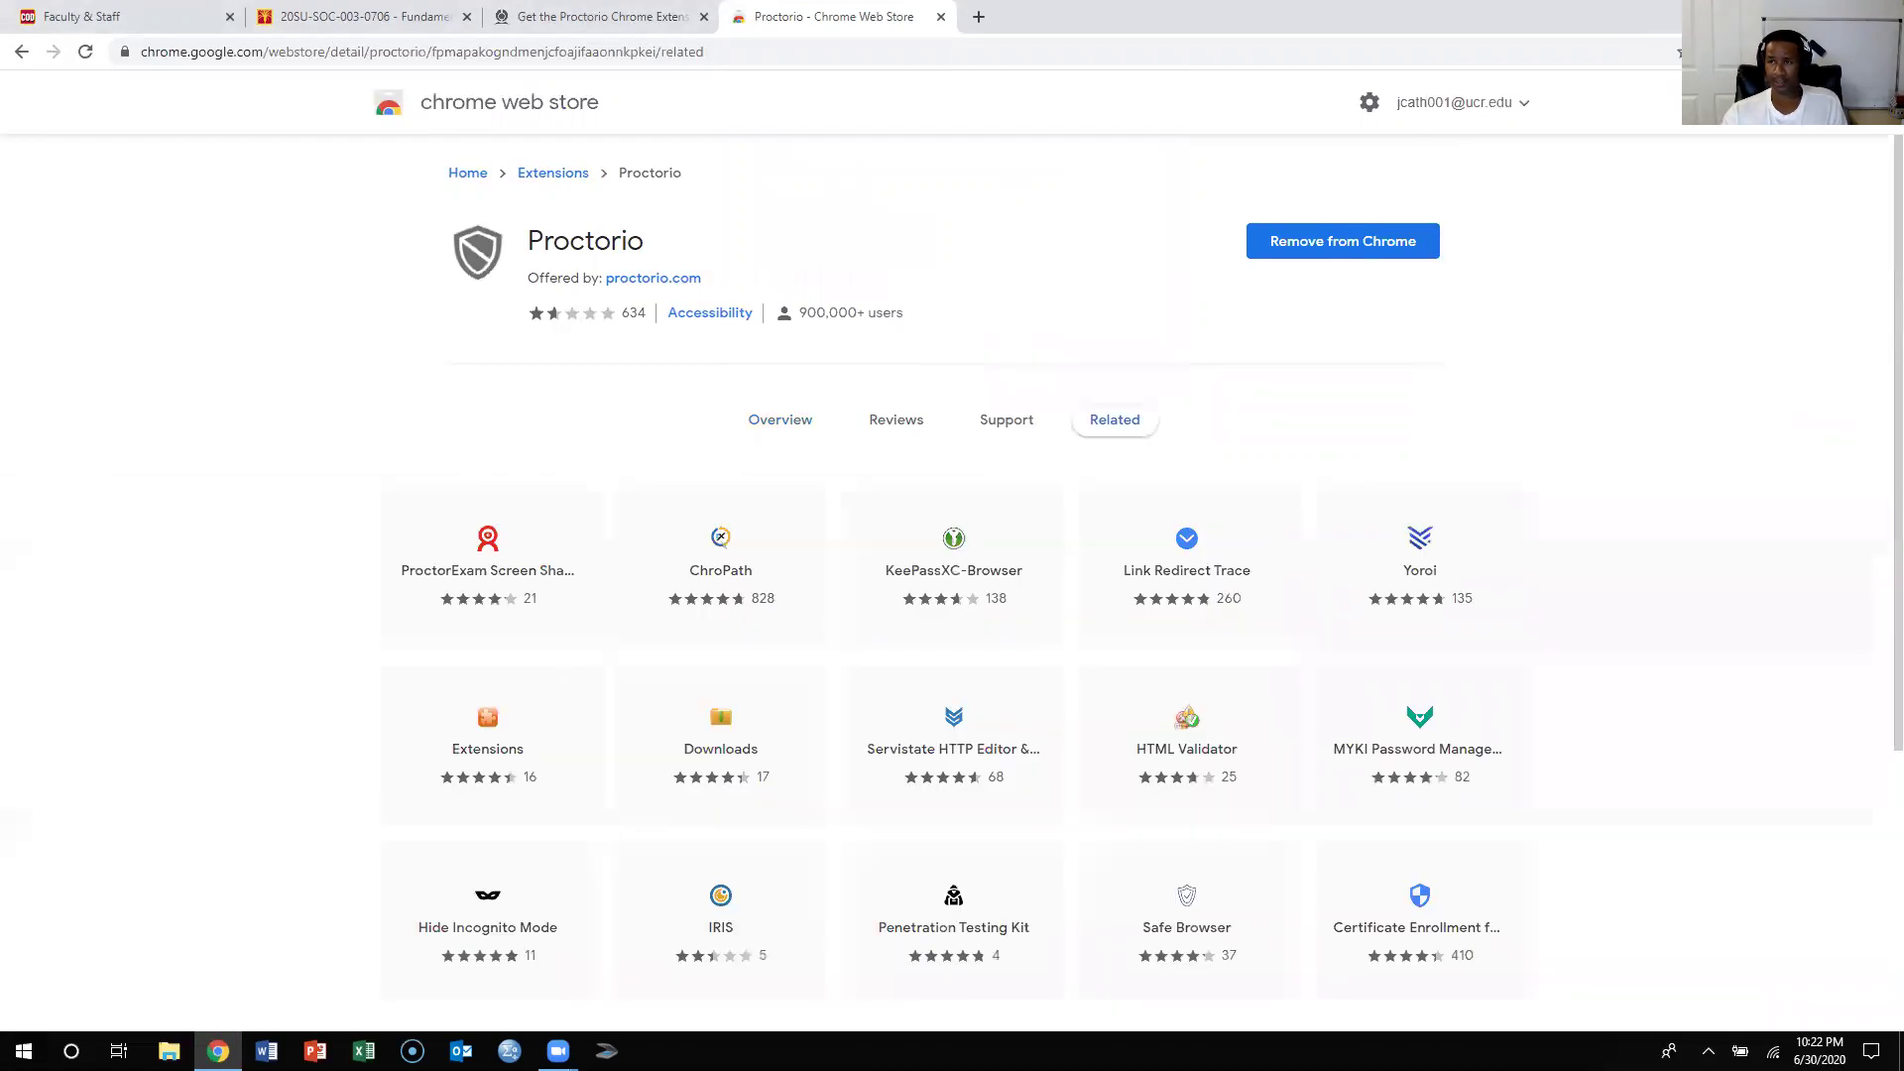
click(1807, 50)
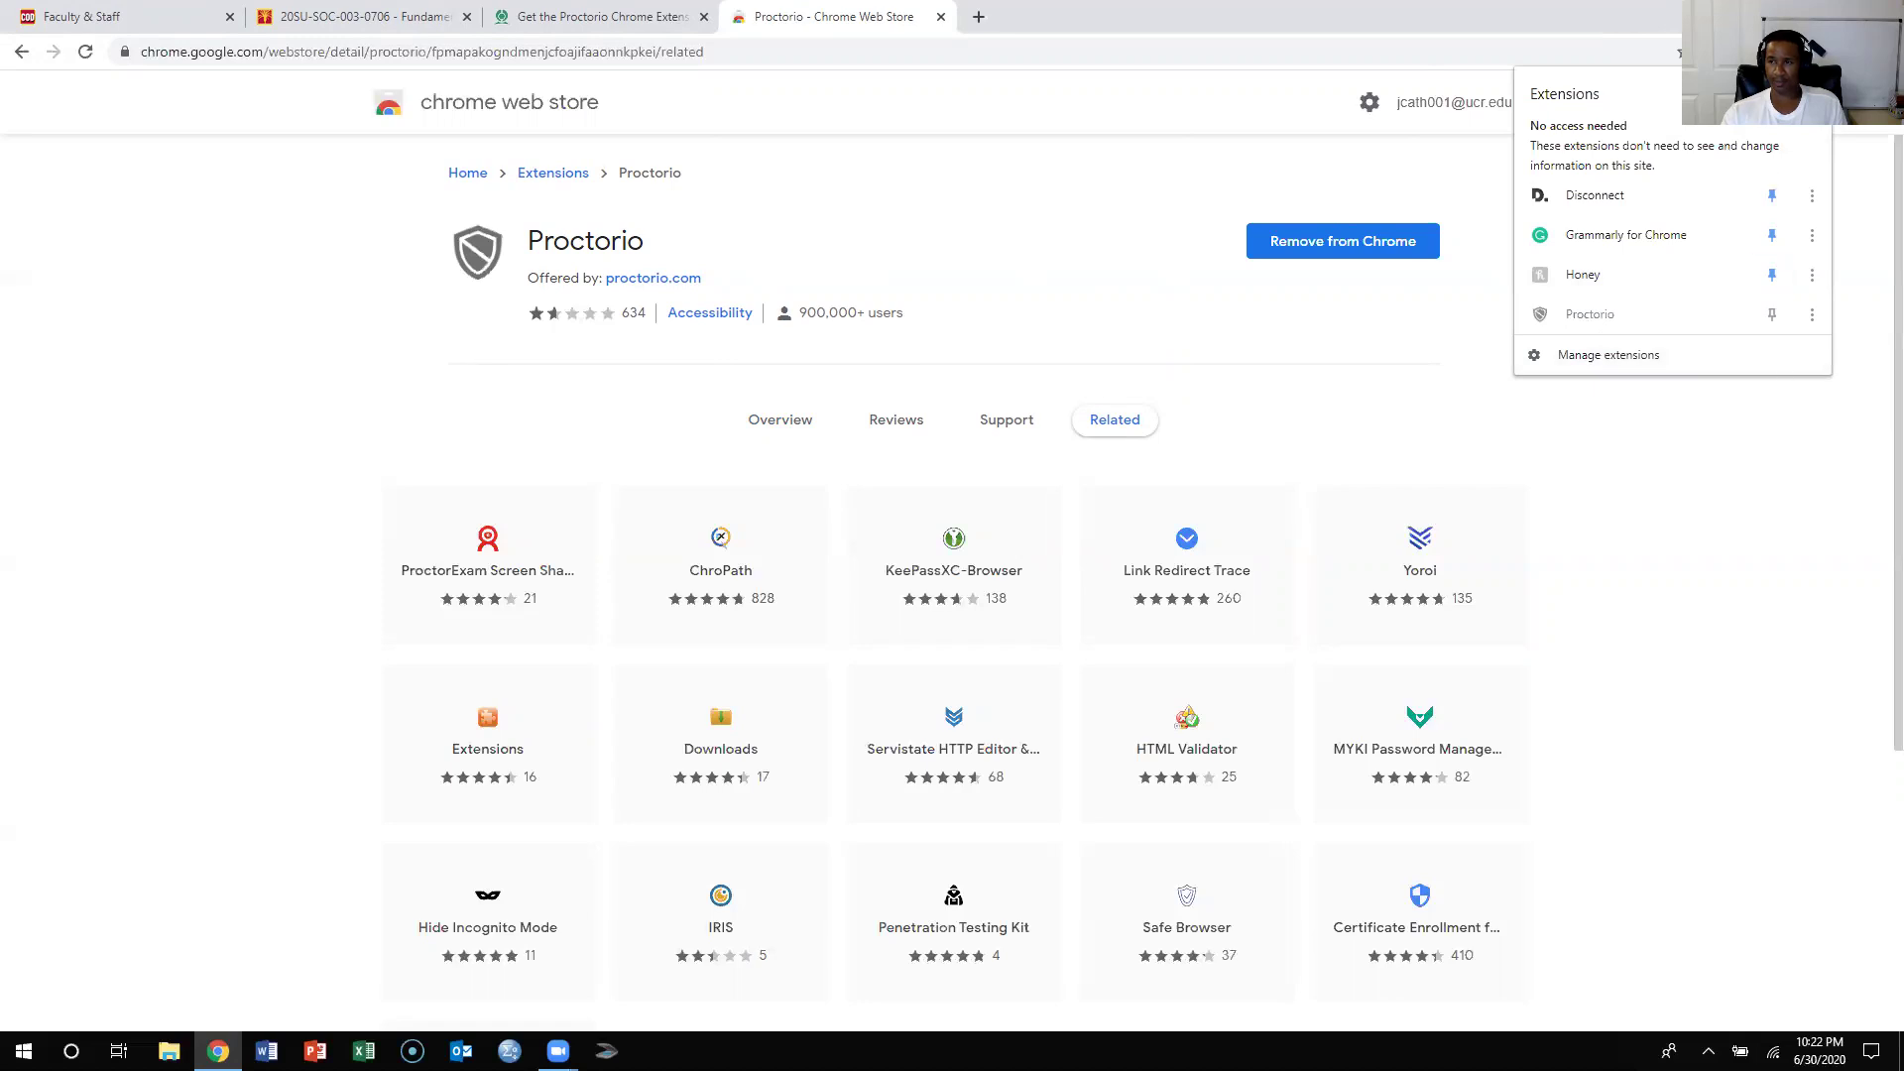
key(Escape)
- On the Canvas tab, view the Exam 1 Chapters 1-3 quiz, then return to Modules
click(373, 15)
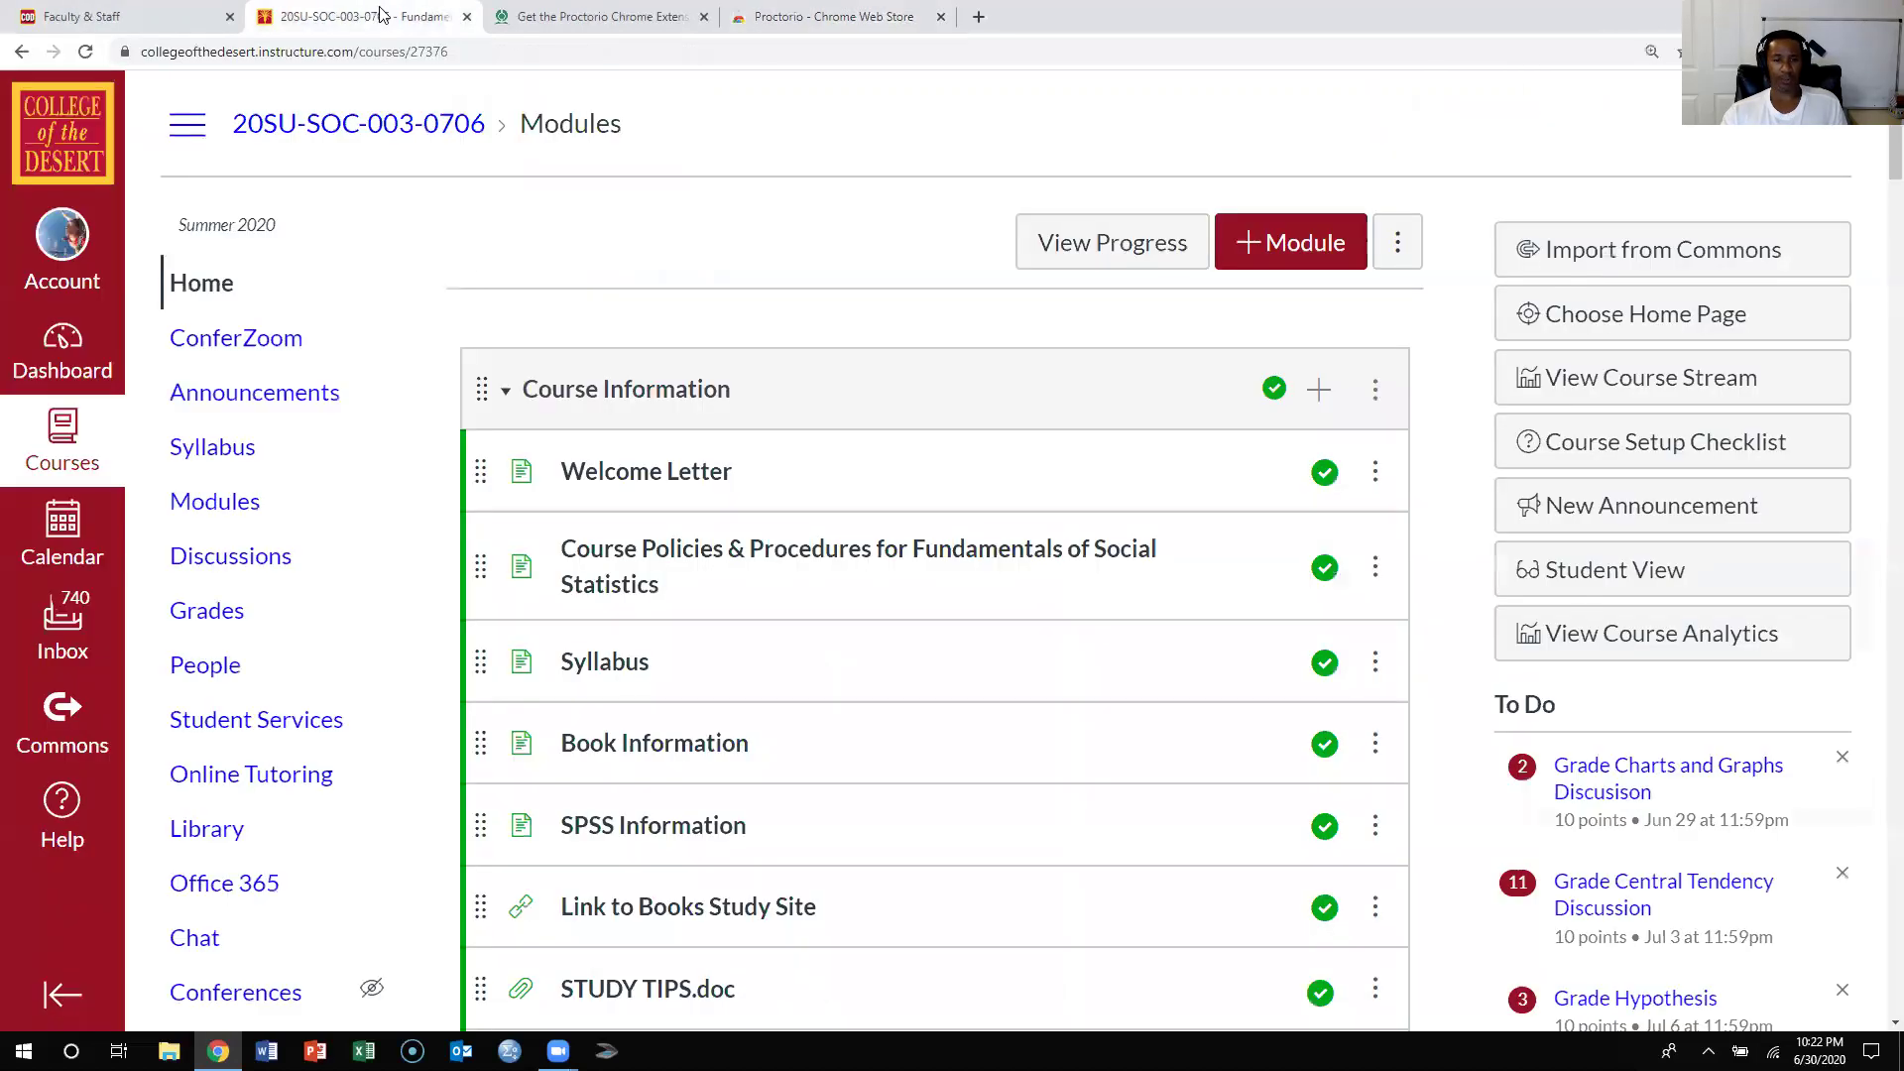
scroll(825, 573, down, 10)
scroll(826, 573, down, 5)
scroll(822, 558, down, 5)
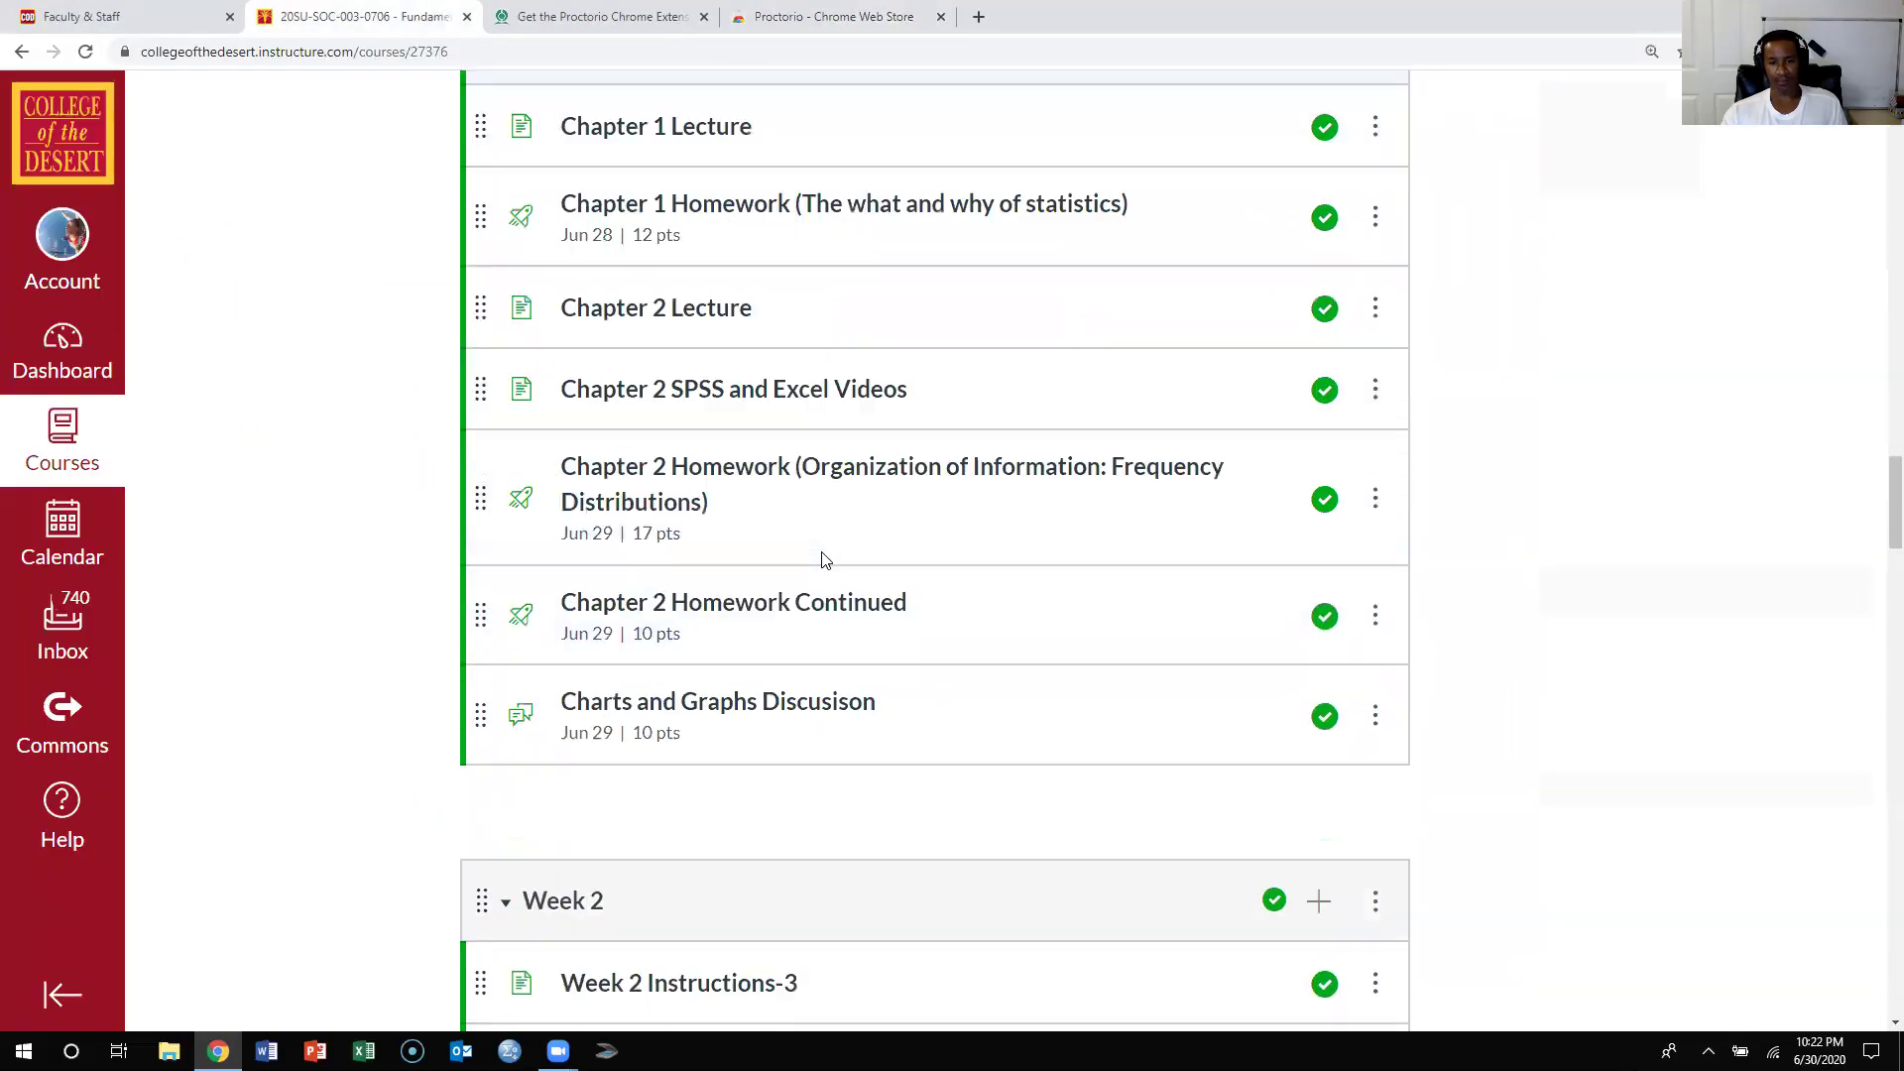
scroll(821, 558, down, 3)
scroll(823, 559, down, 5)
scroll(823, 559, down, 2)
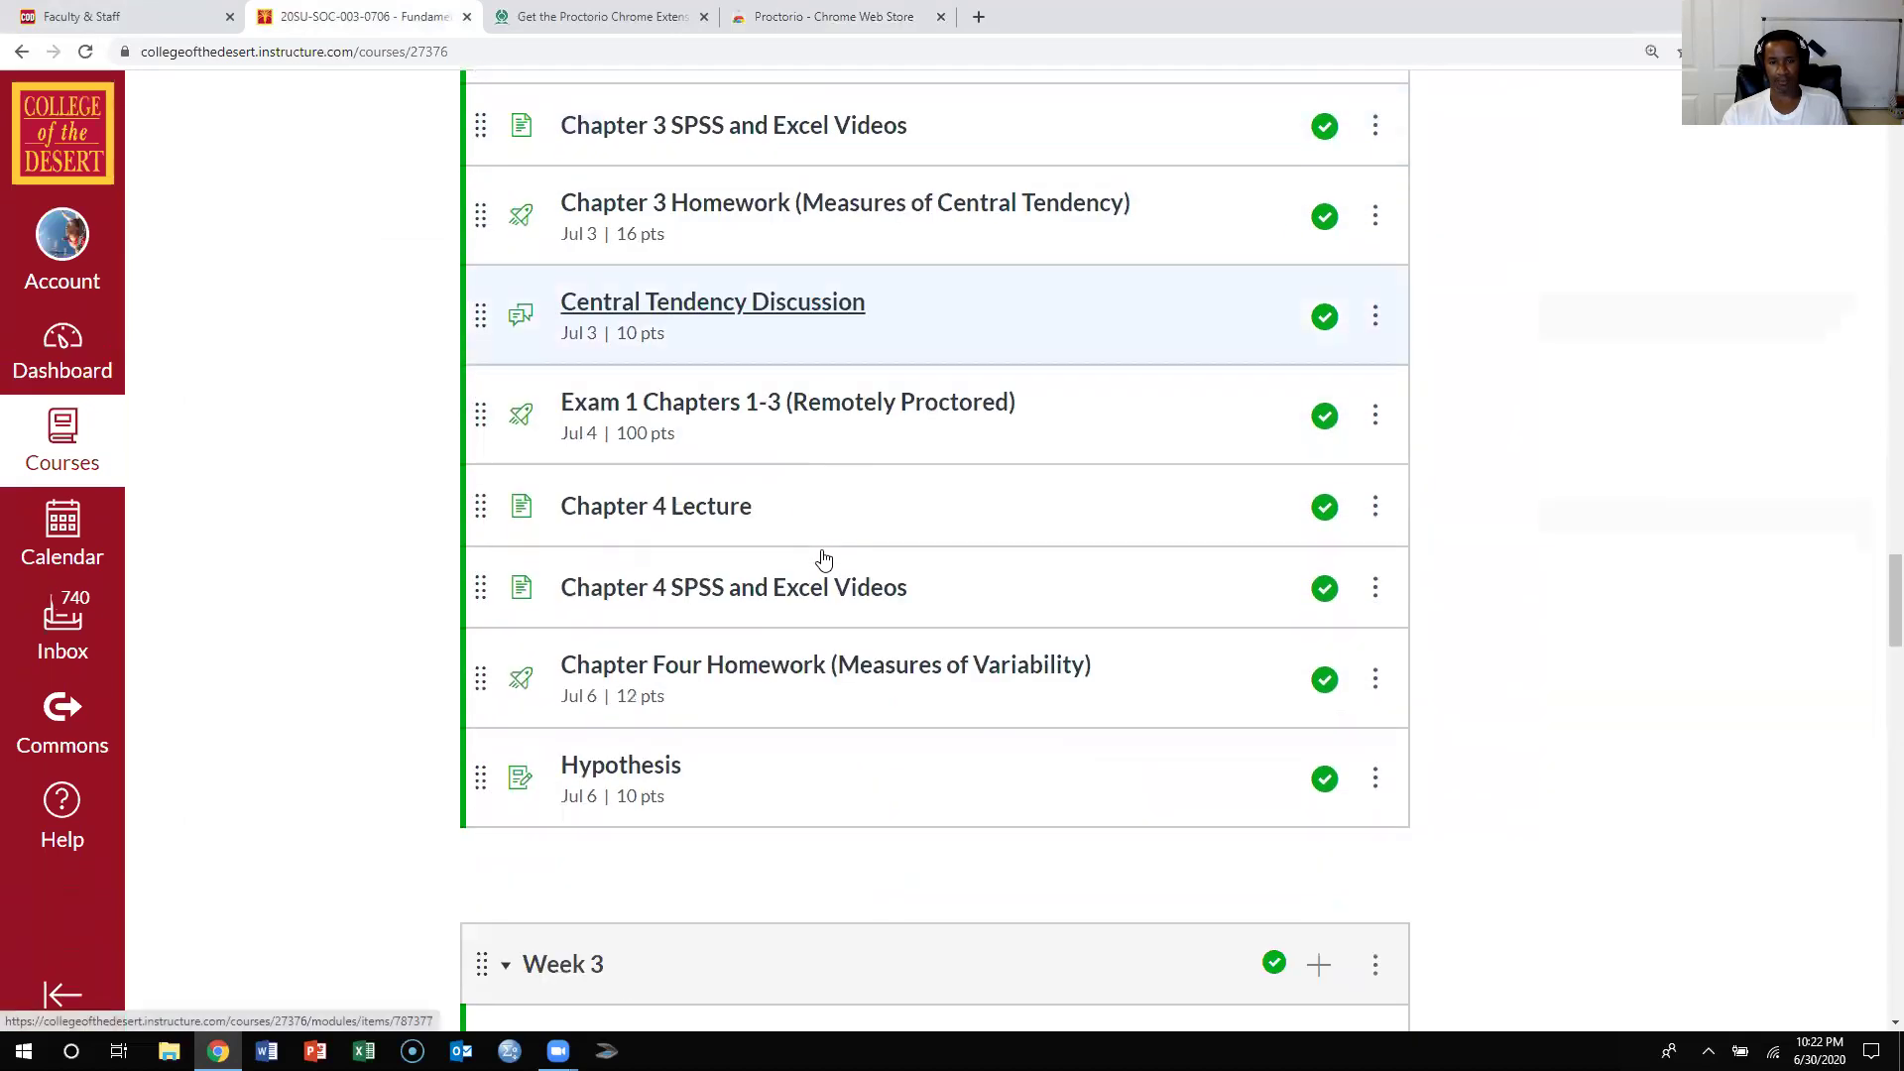
click(864, 413)
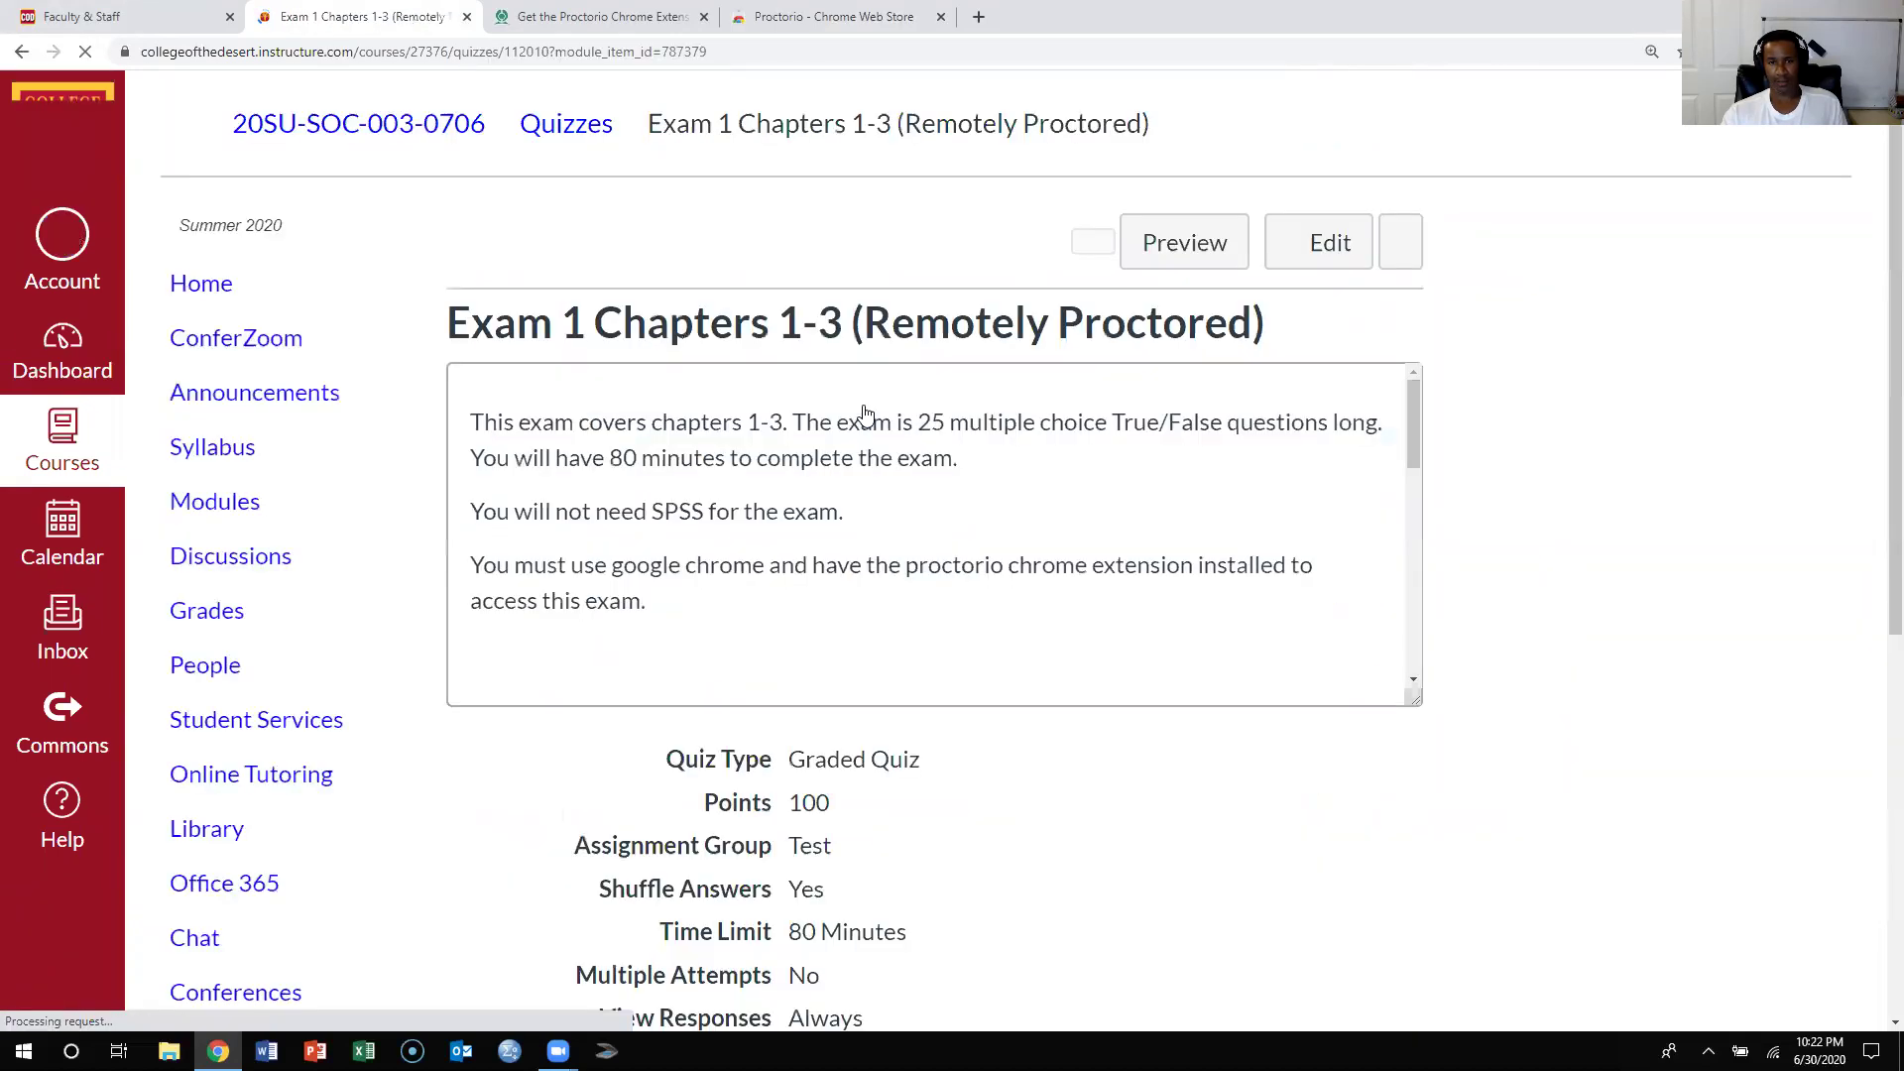
scroll(1471, 724, down, 3)
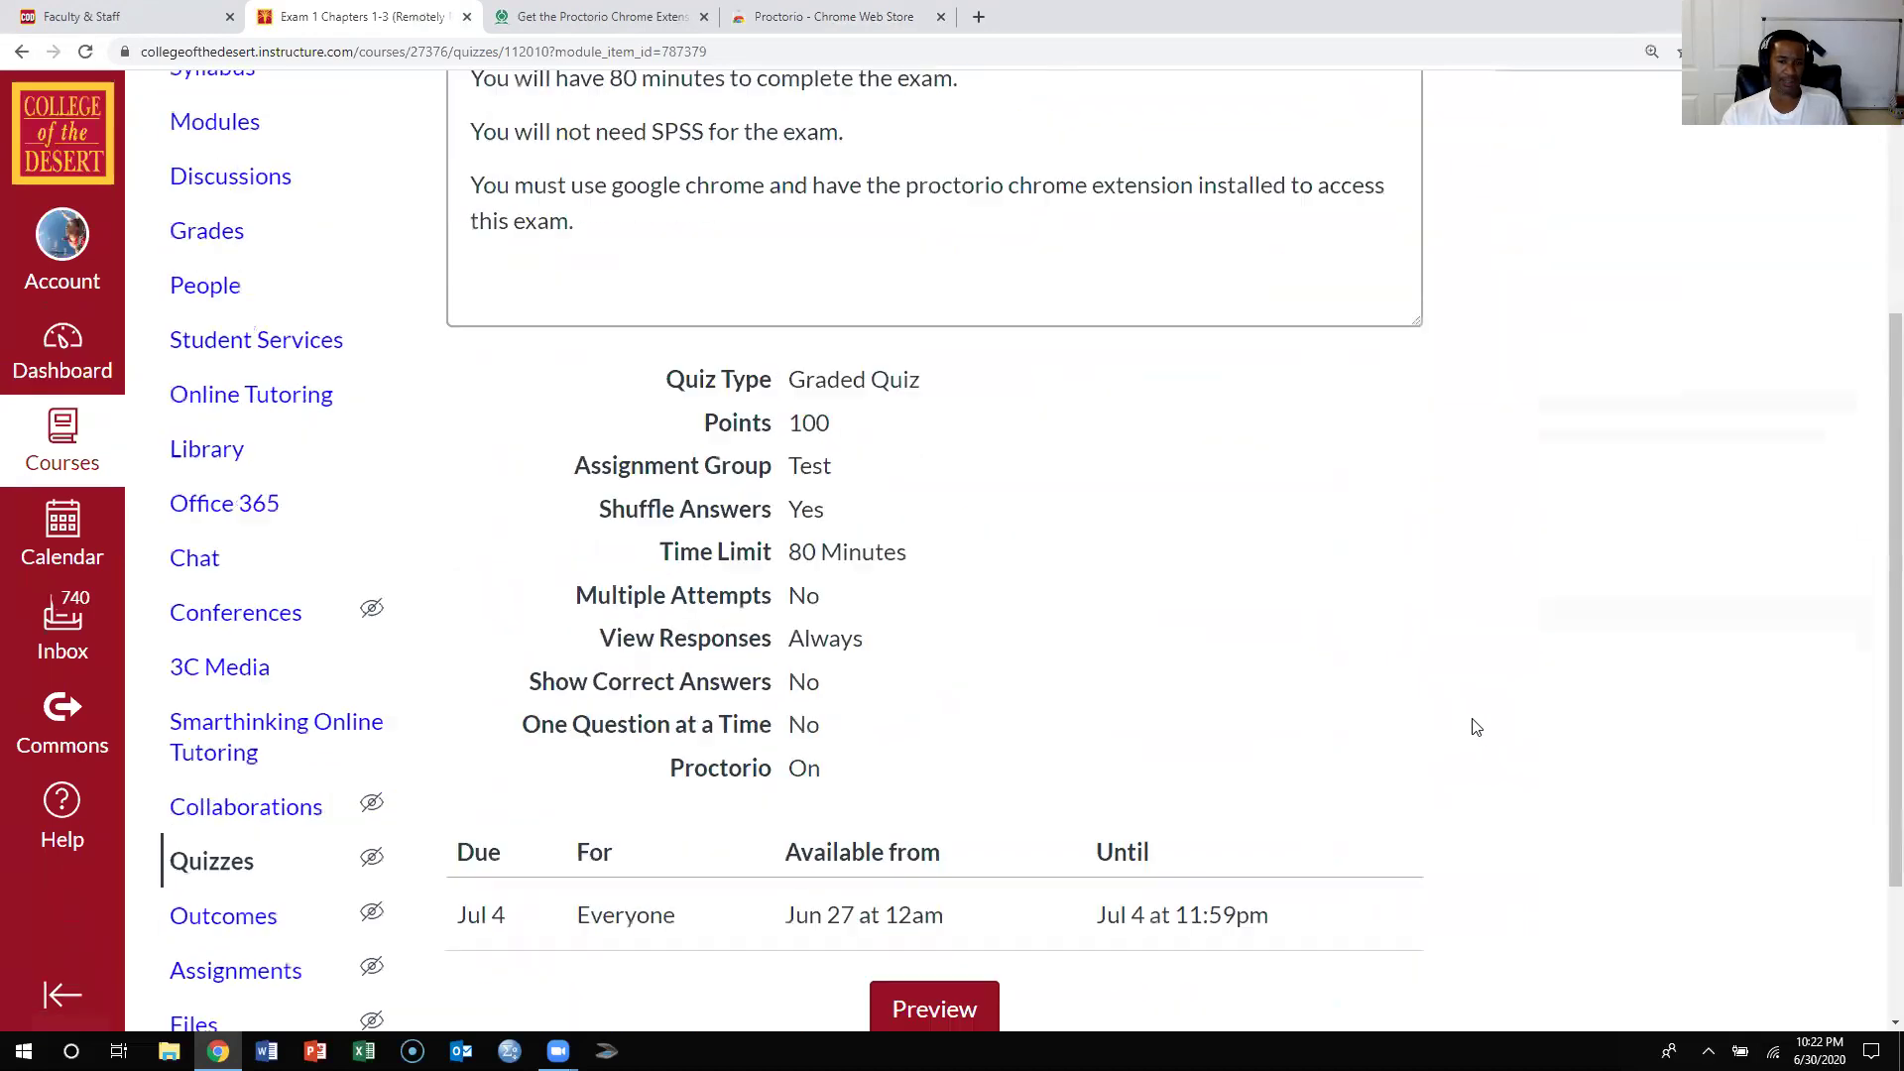
scroll(1463, 735, down, 2)
scroll(1329, 759, up, 3)
scroll(952, 810, up, 1)
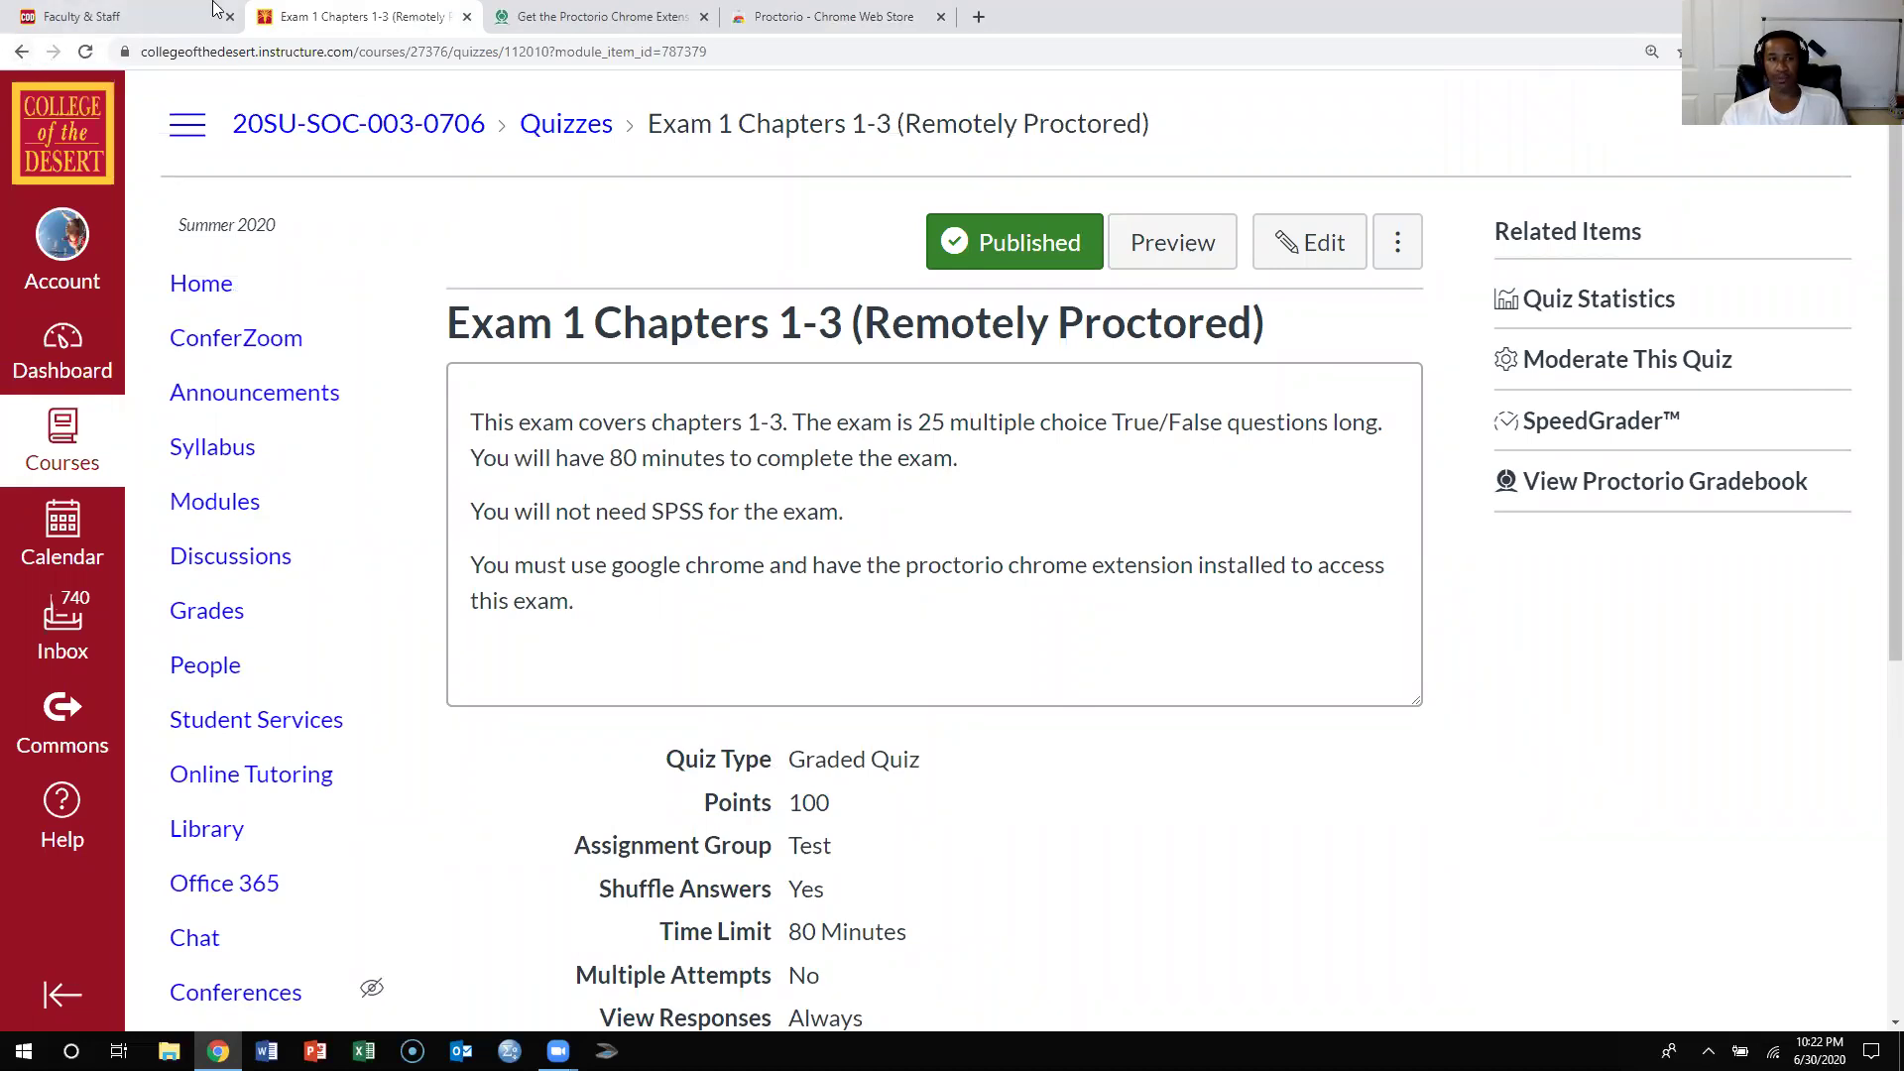
click(24, 51)
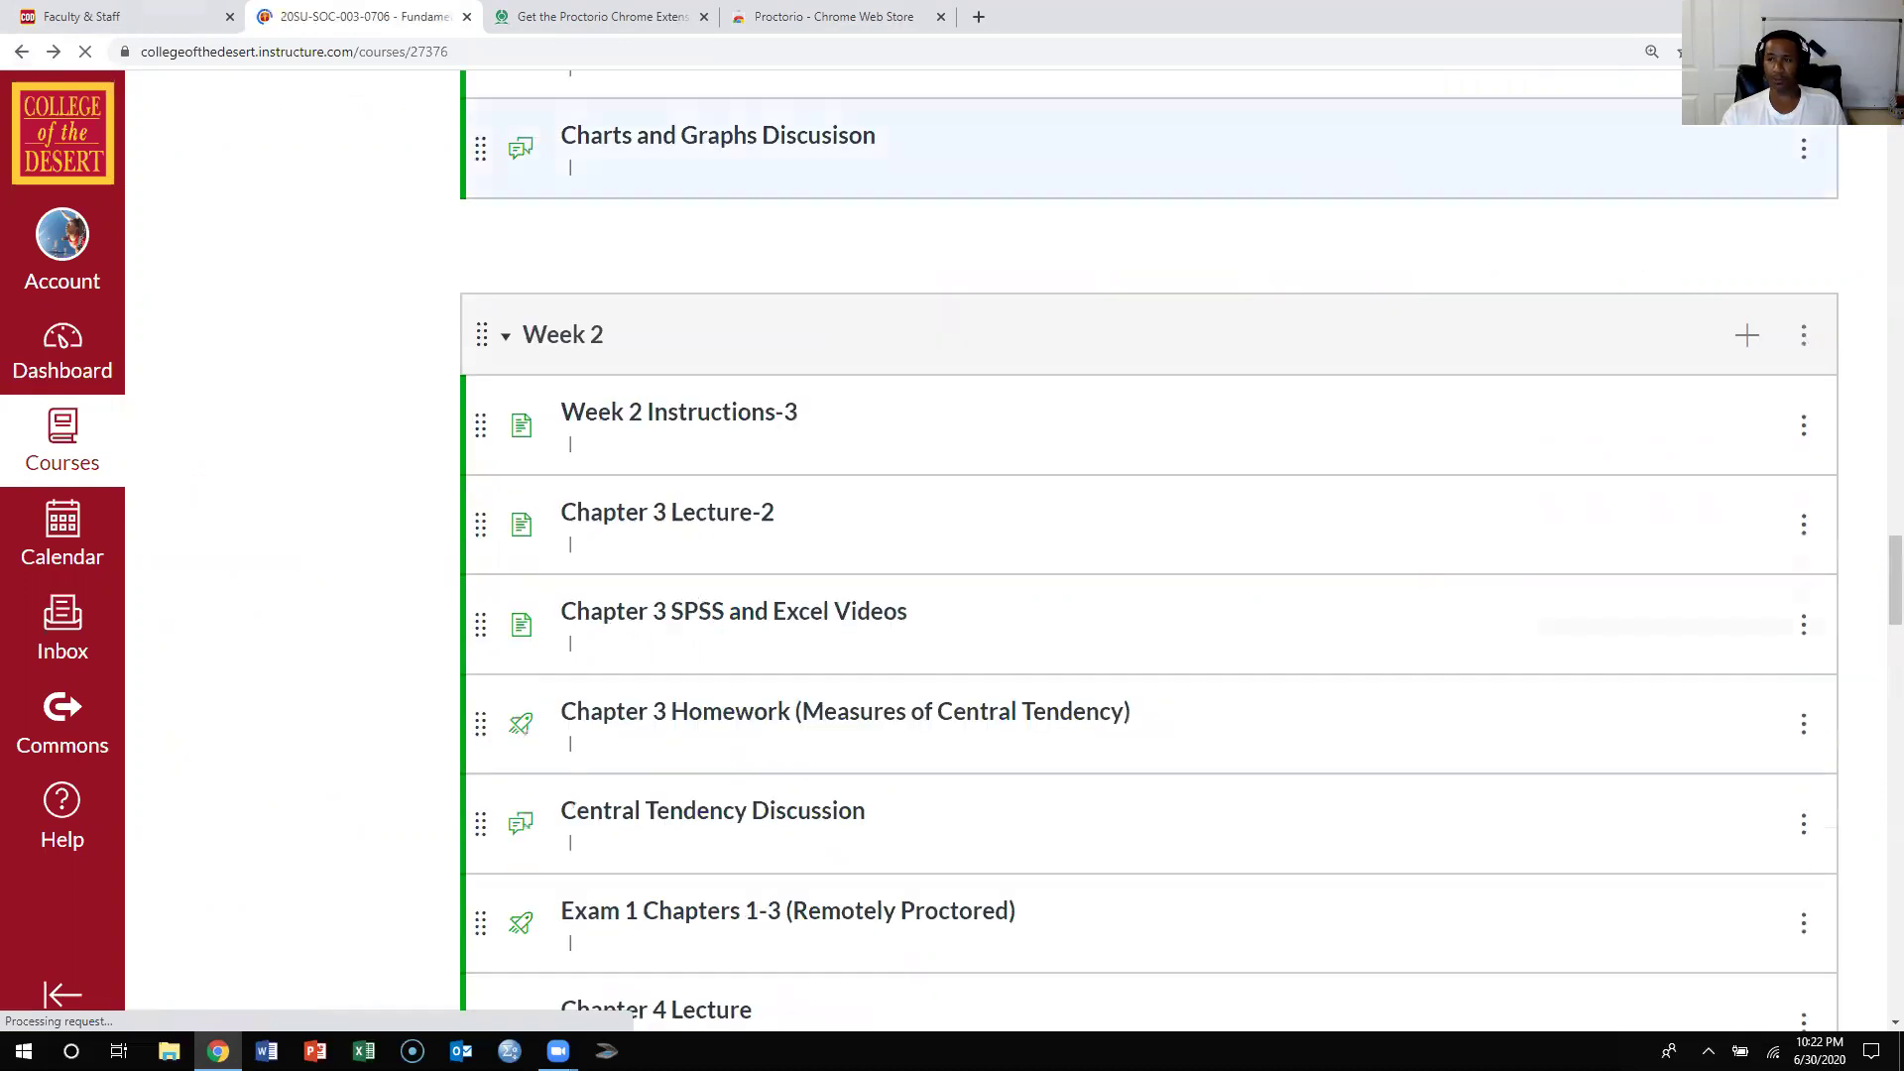
- Remove Proctorio from Chrome through its Extensions-menu options and confirm the removal
click(1678, 52)
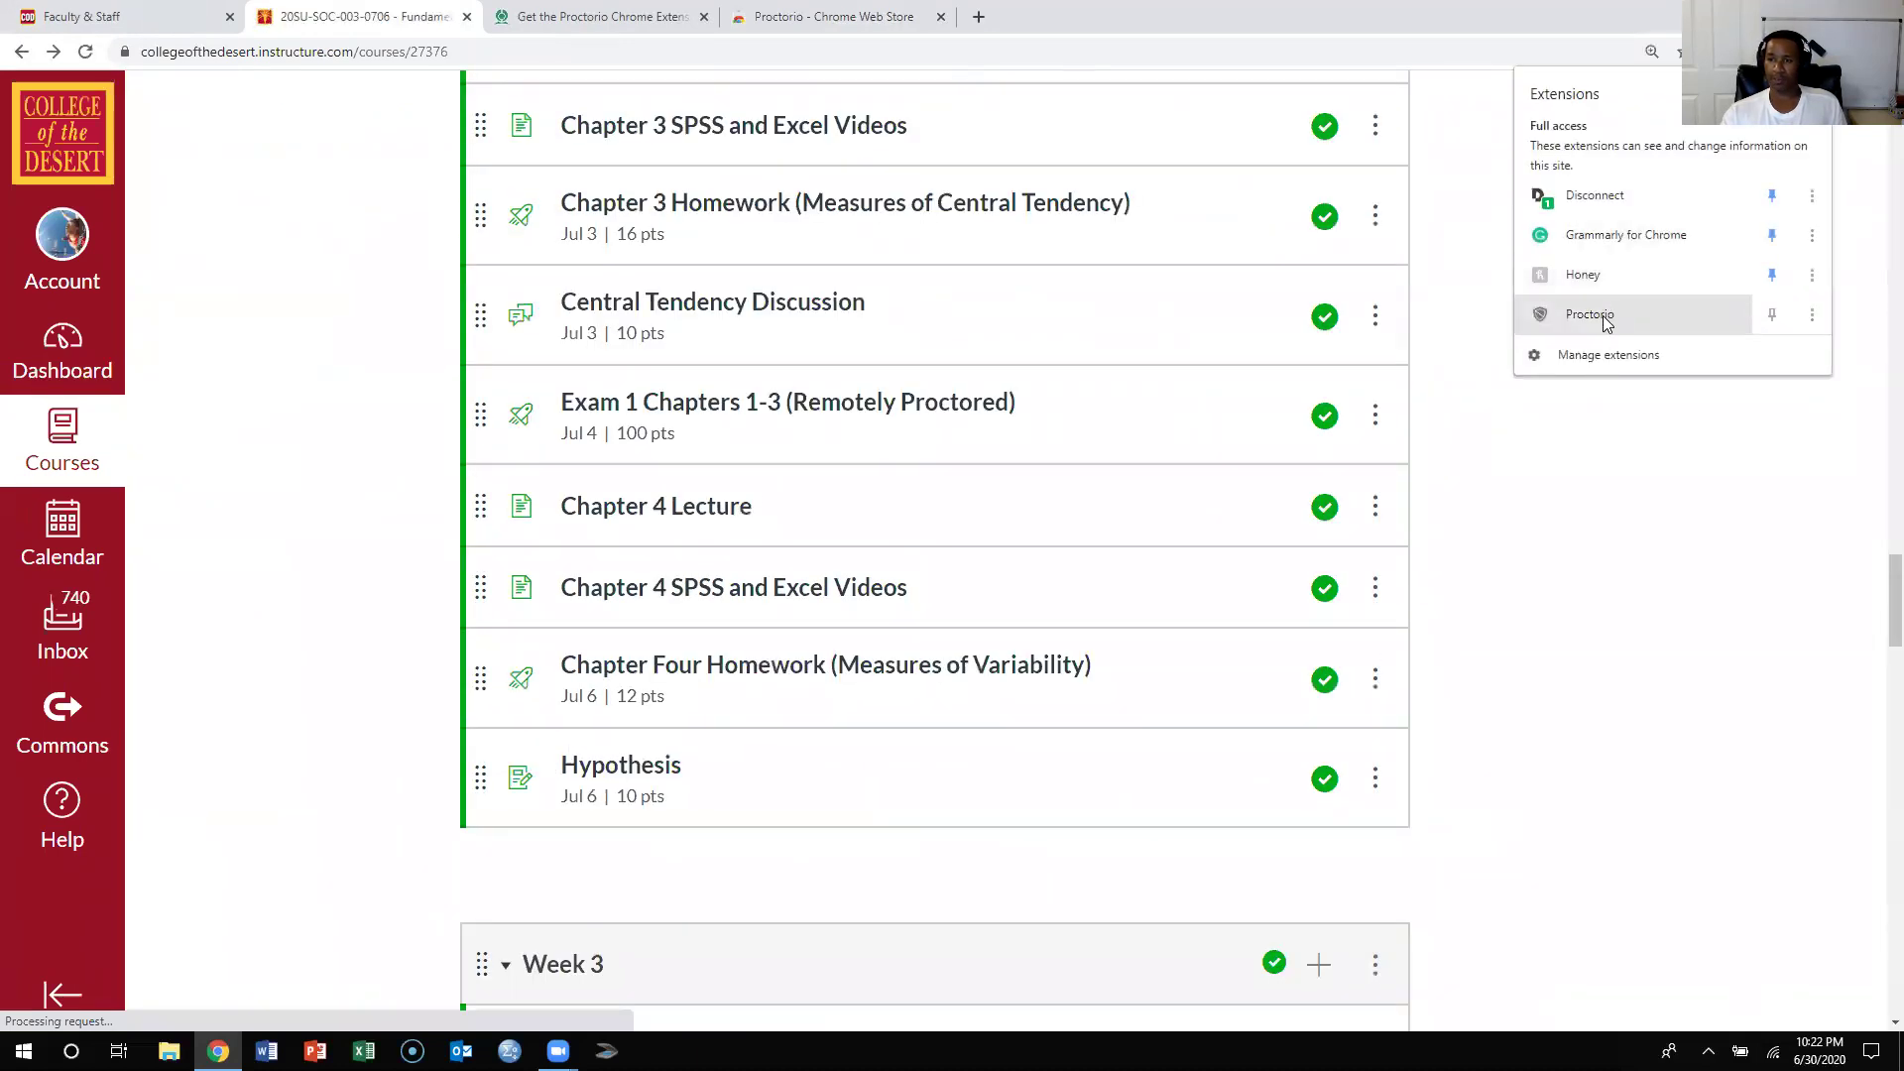
click(1812, 314)
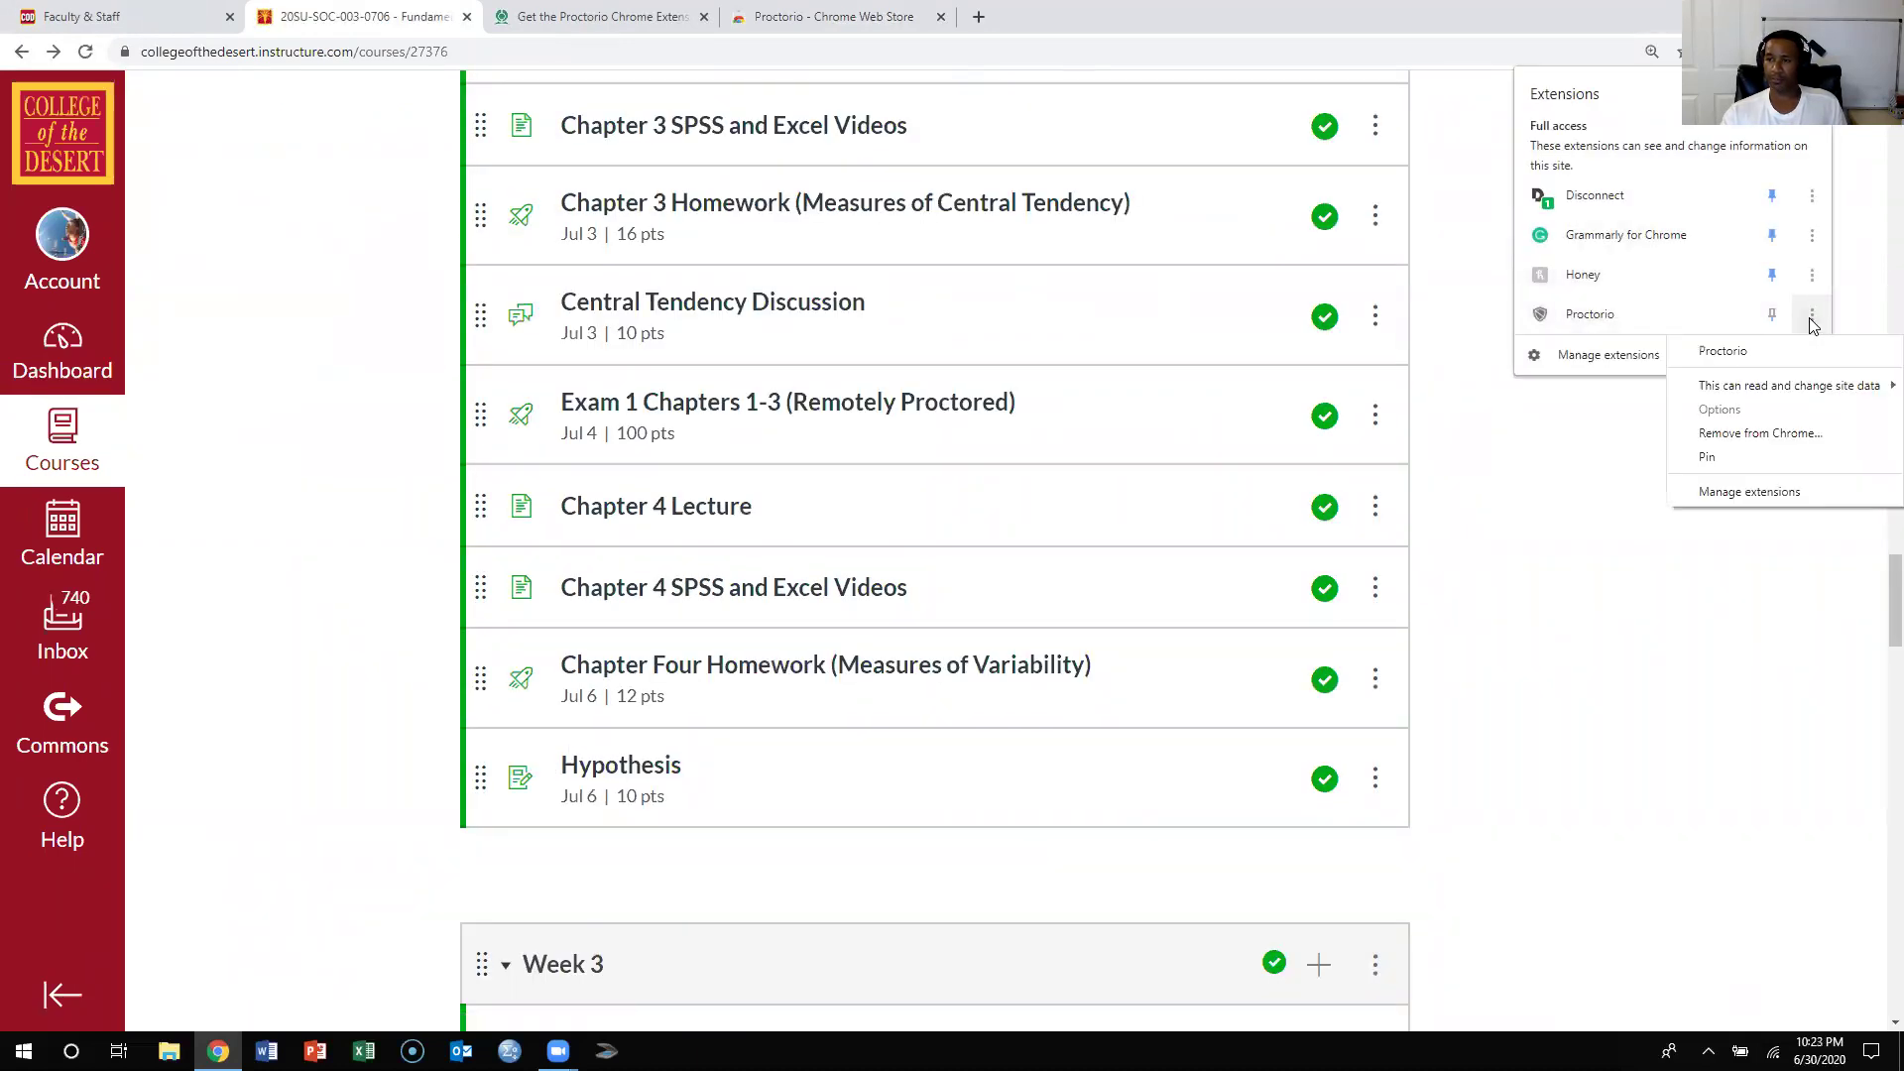
click(1760, 433)
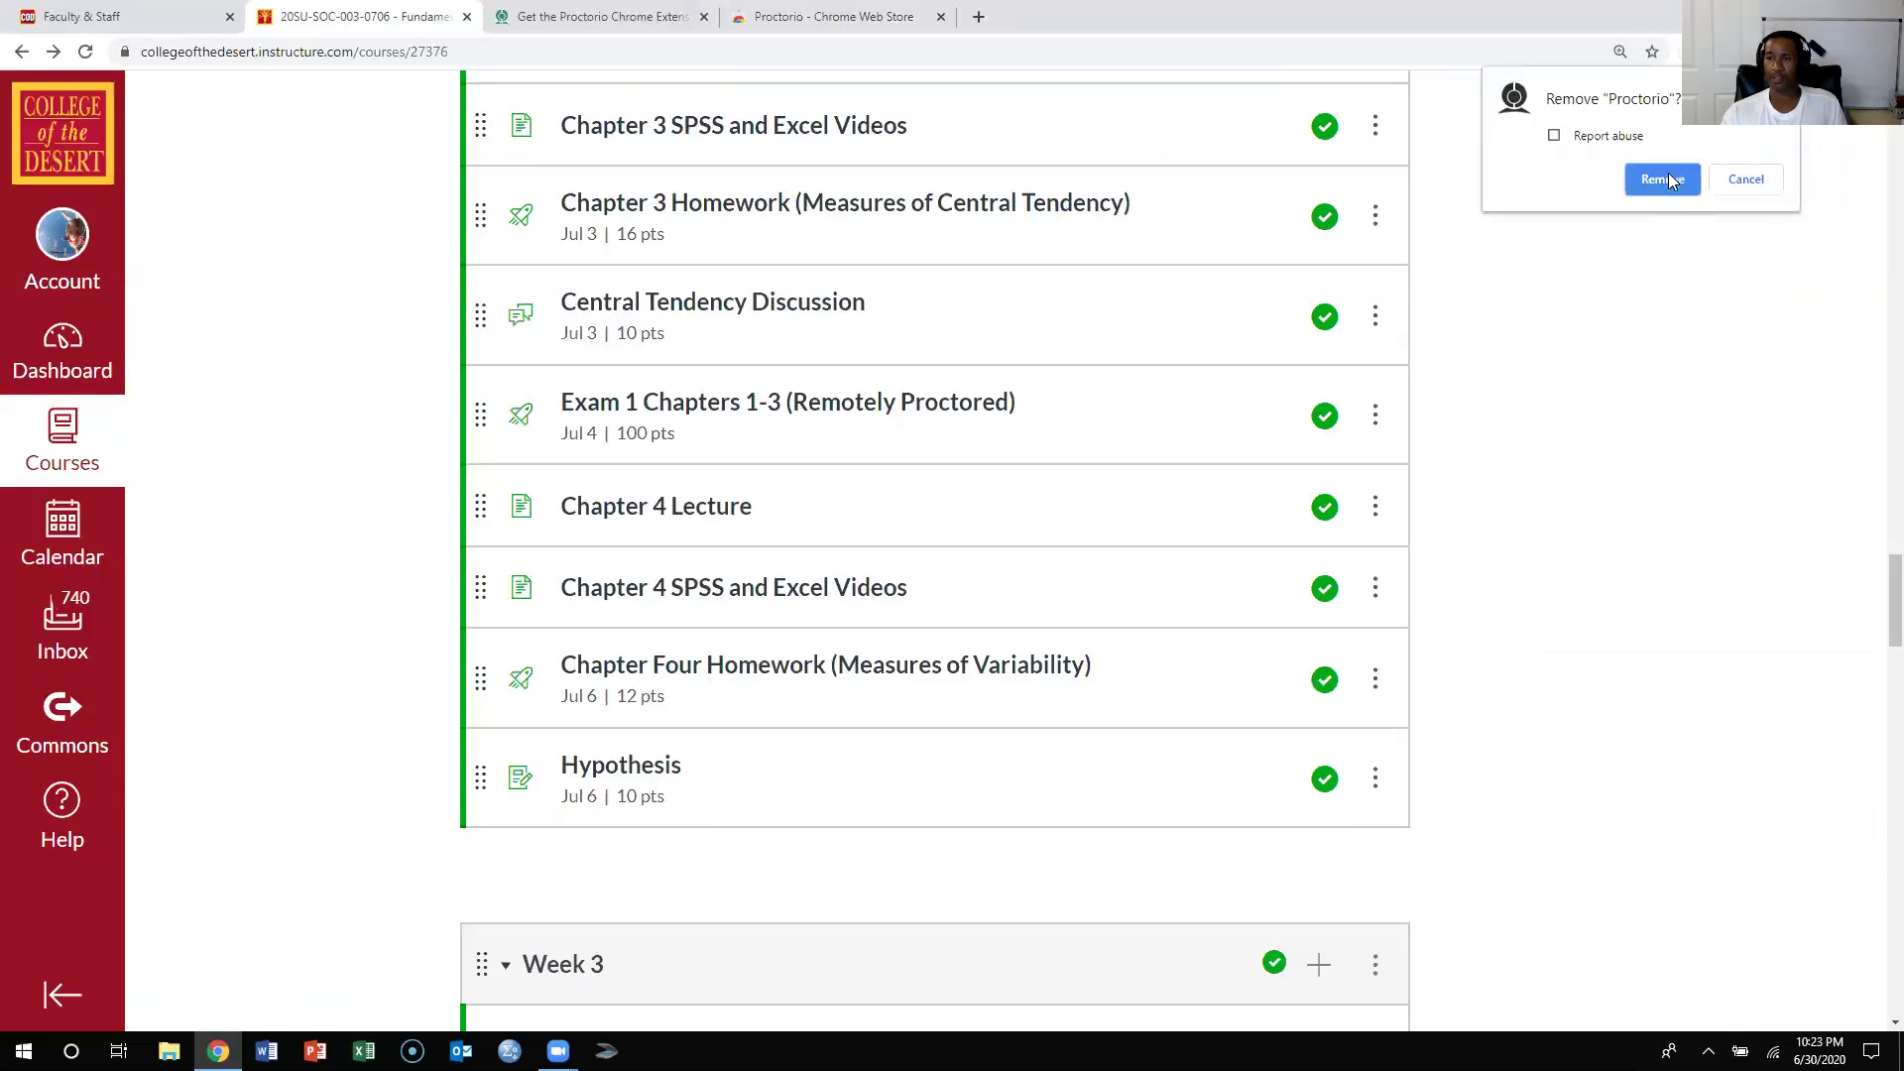
click(1668, 173)
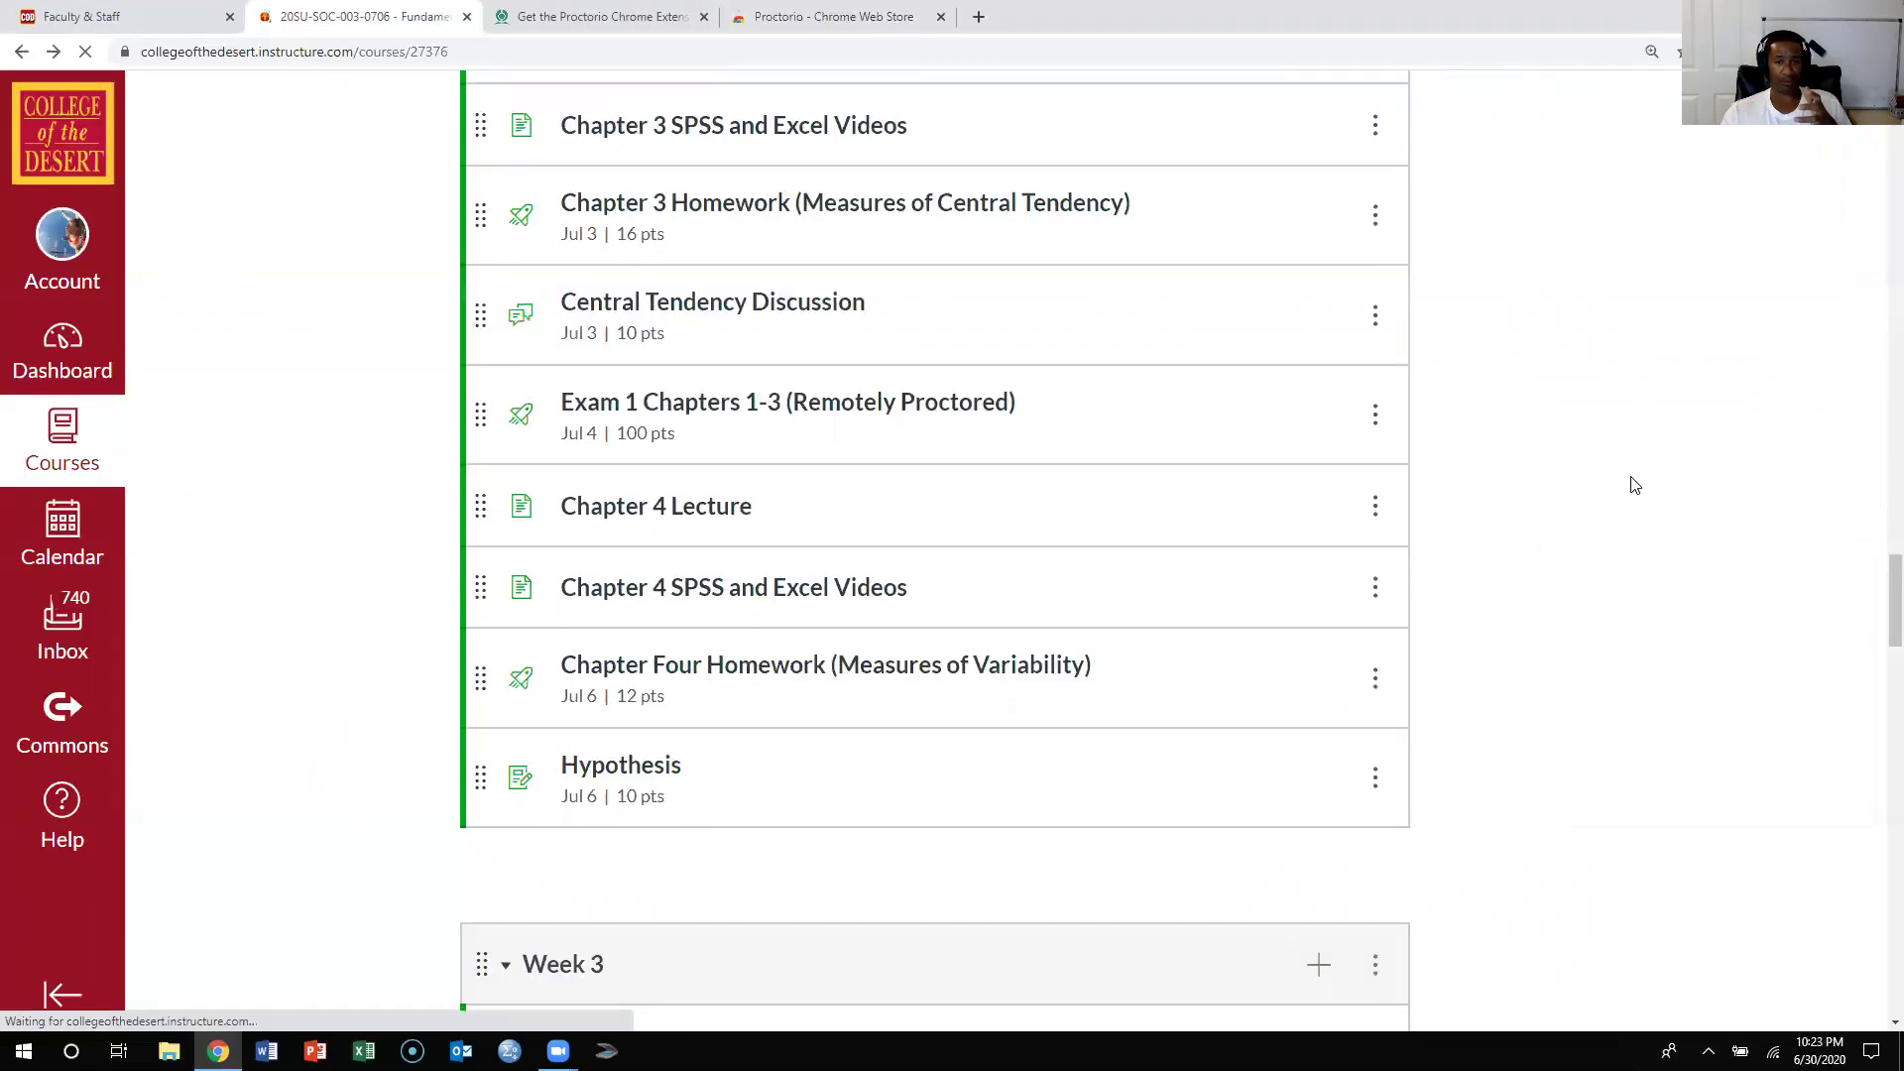
- Open the Exam 1 quiz and follow the red warning's 'click here' link to Proctorio
click(888, 418)
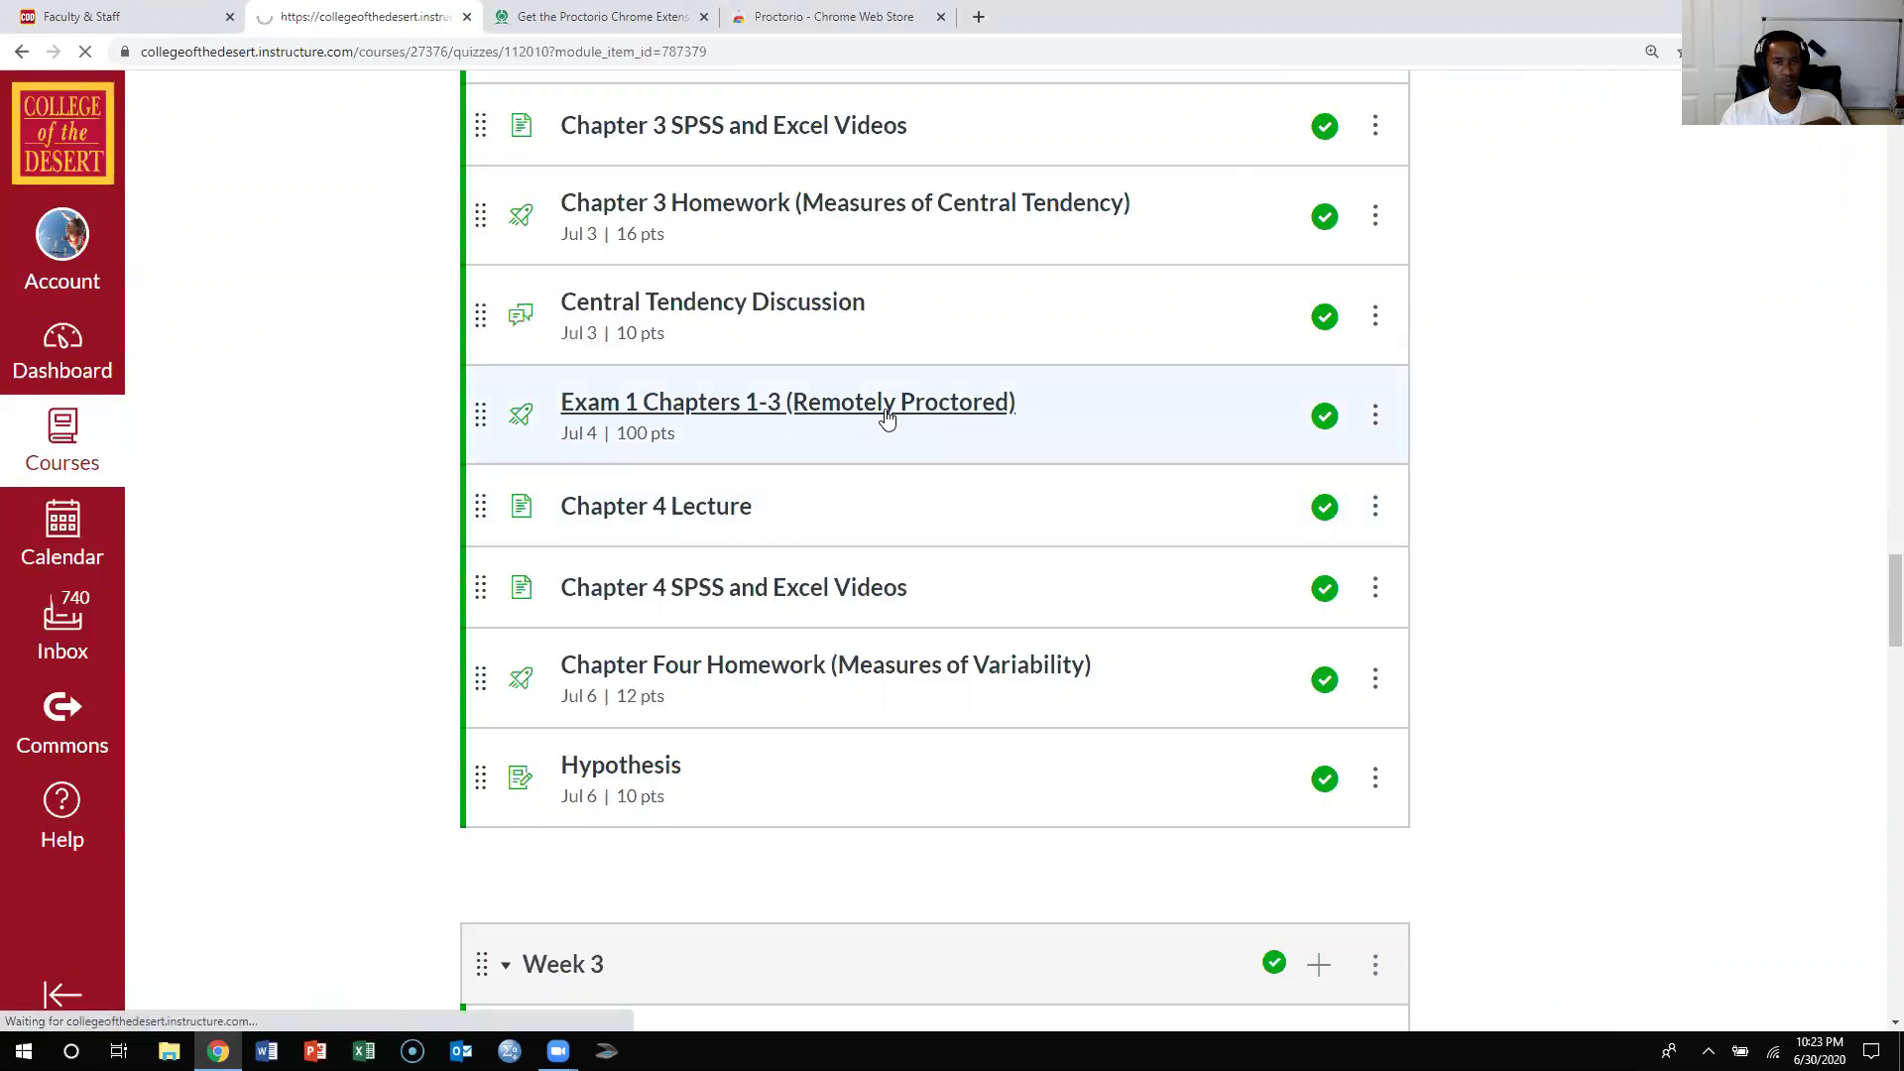
scroll(1122, 517, down, 3)
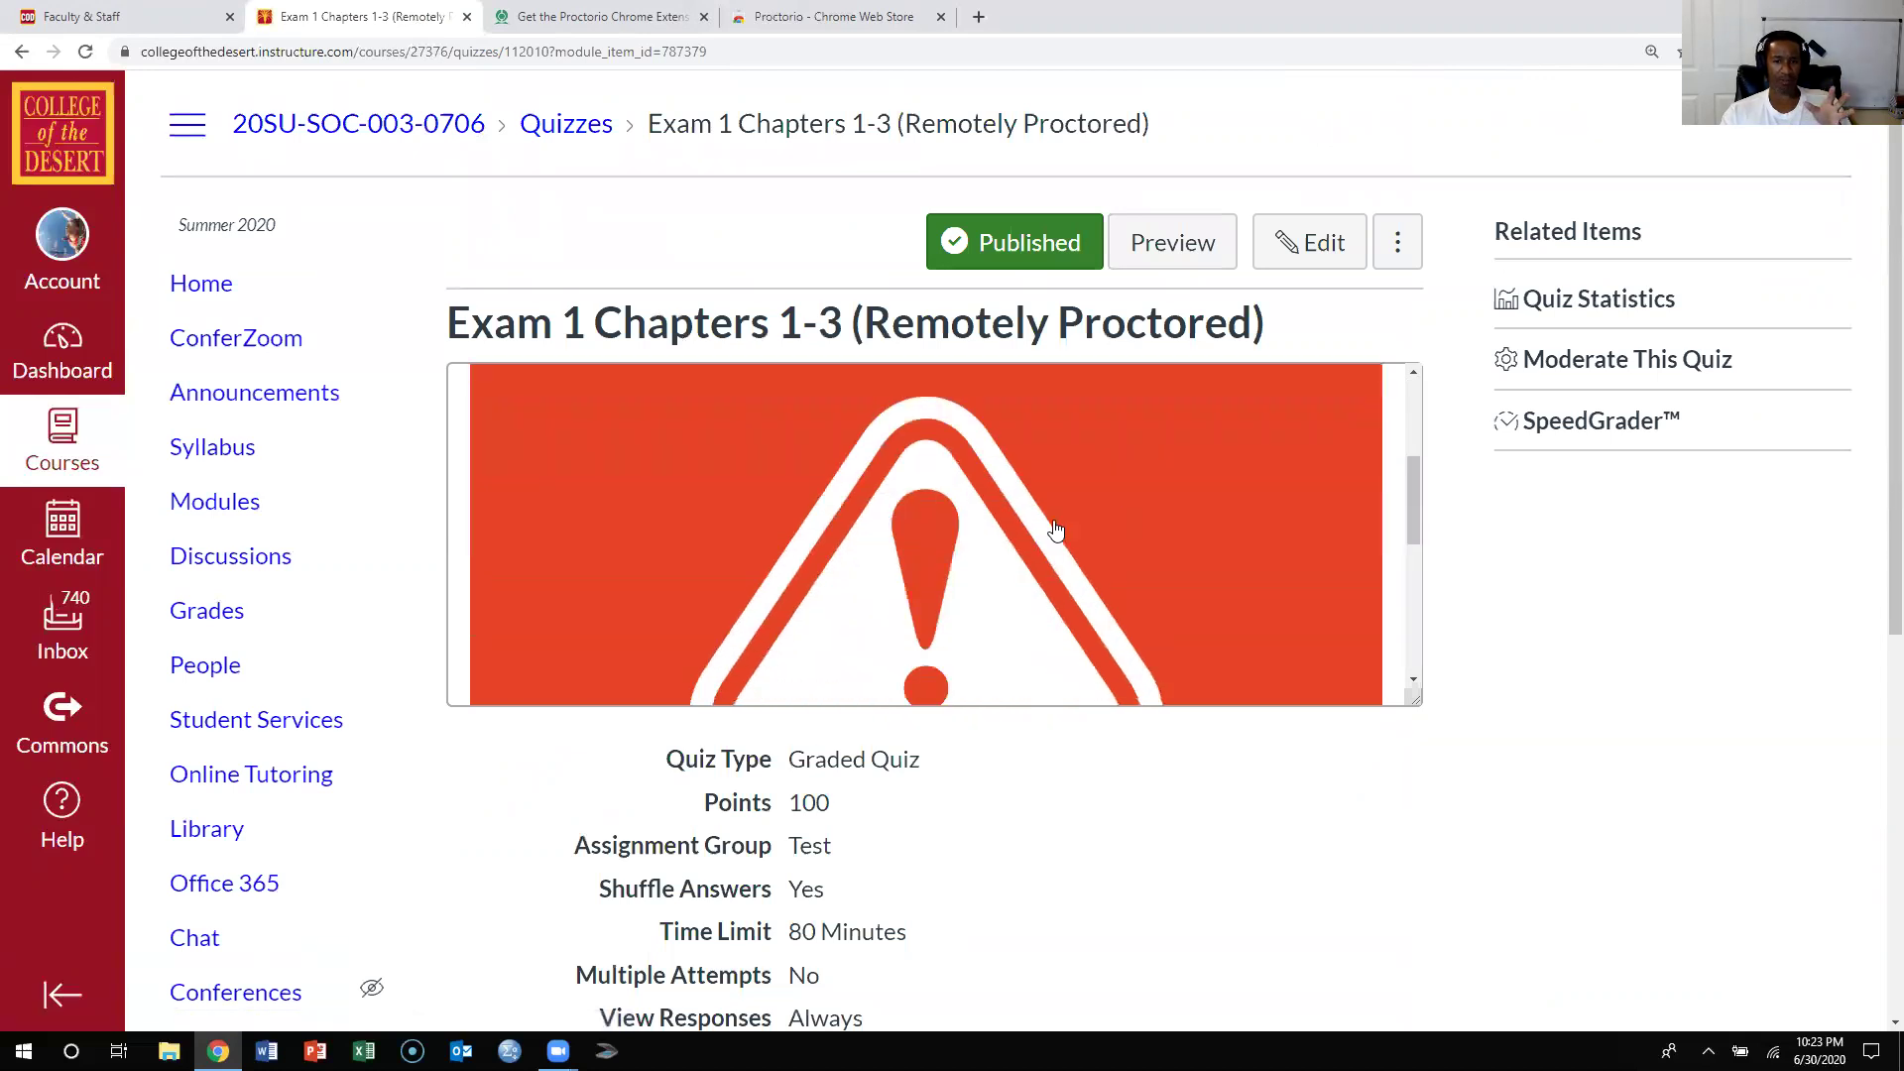
scroll(1052, 531, down, 2)
scroll(968, 528, down, 1)
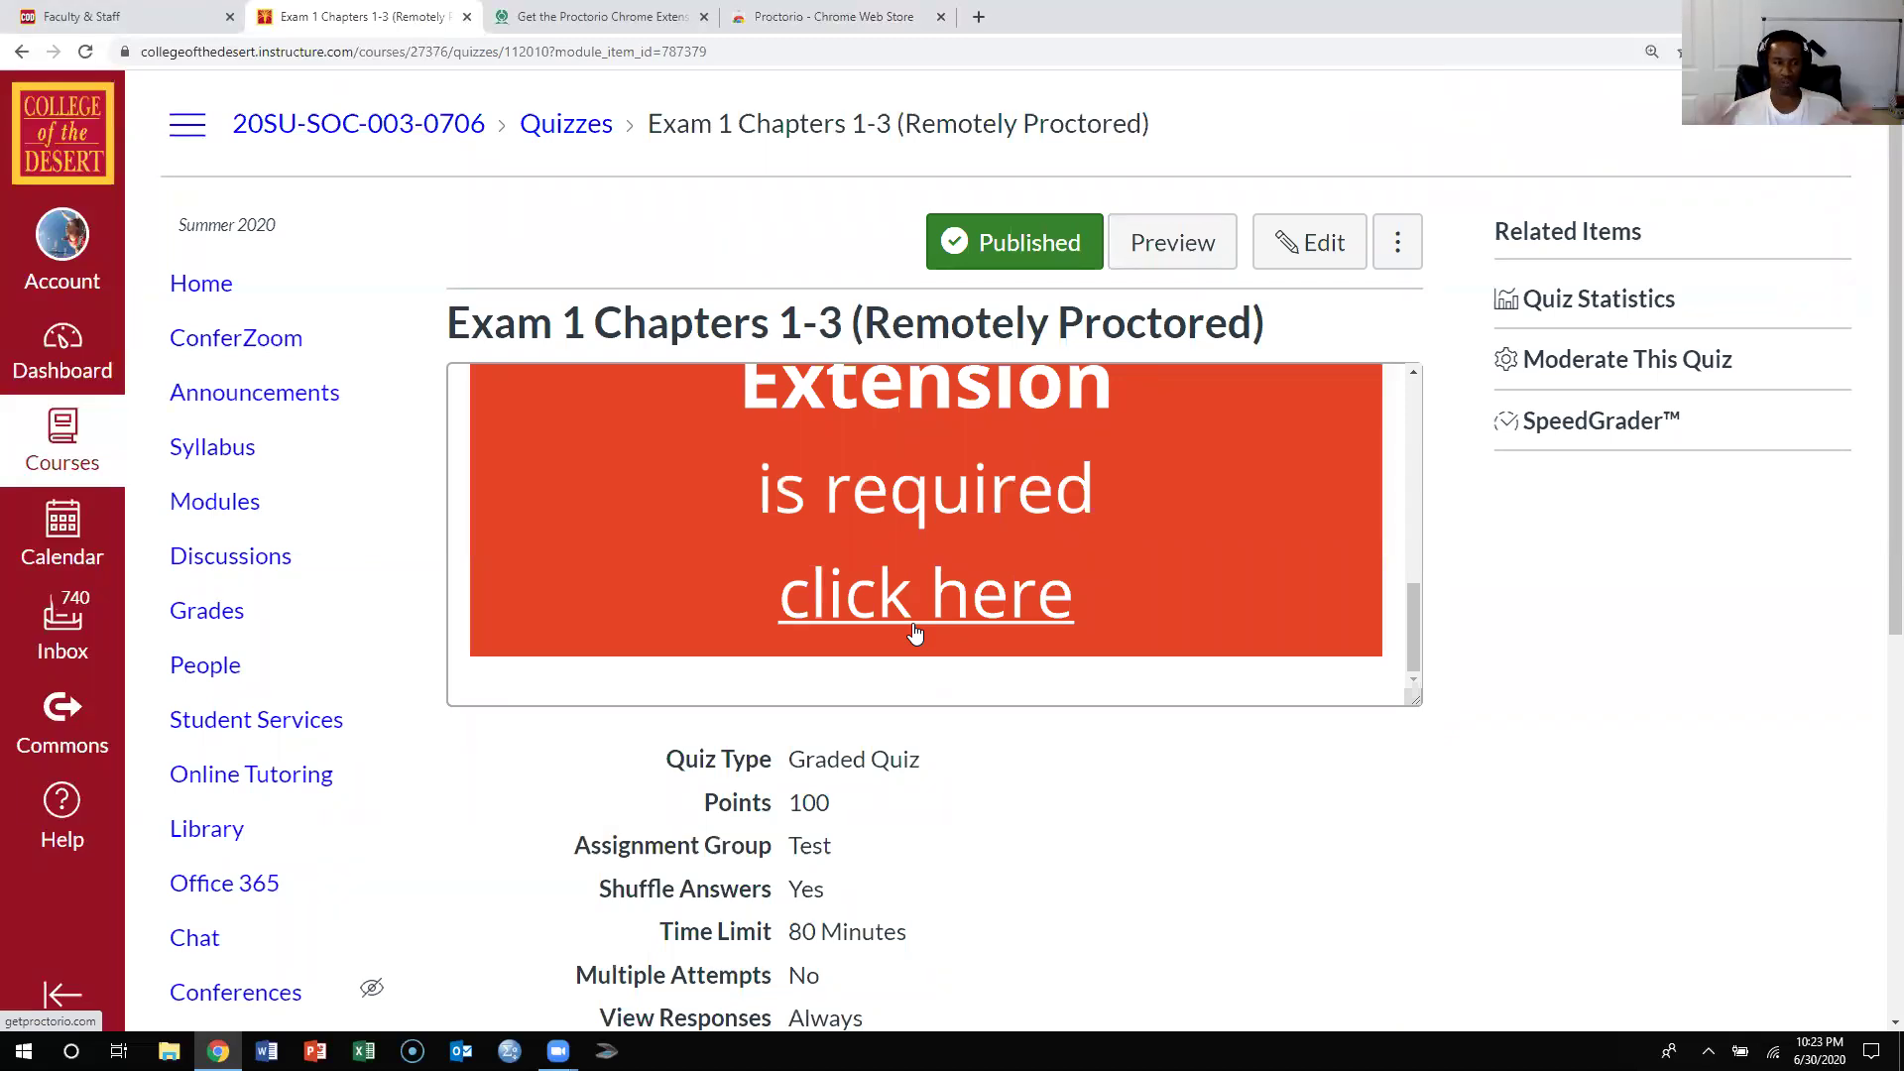
click(914, 635)
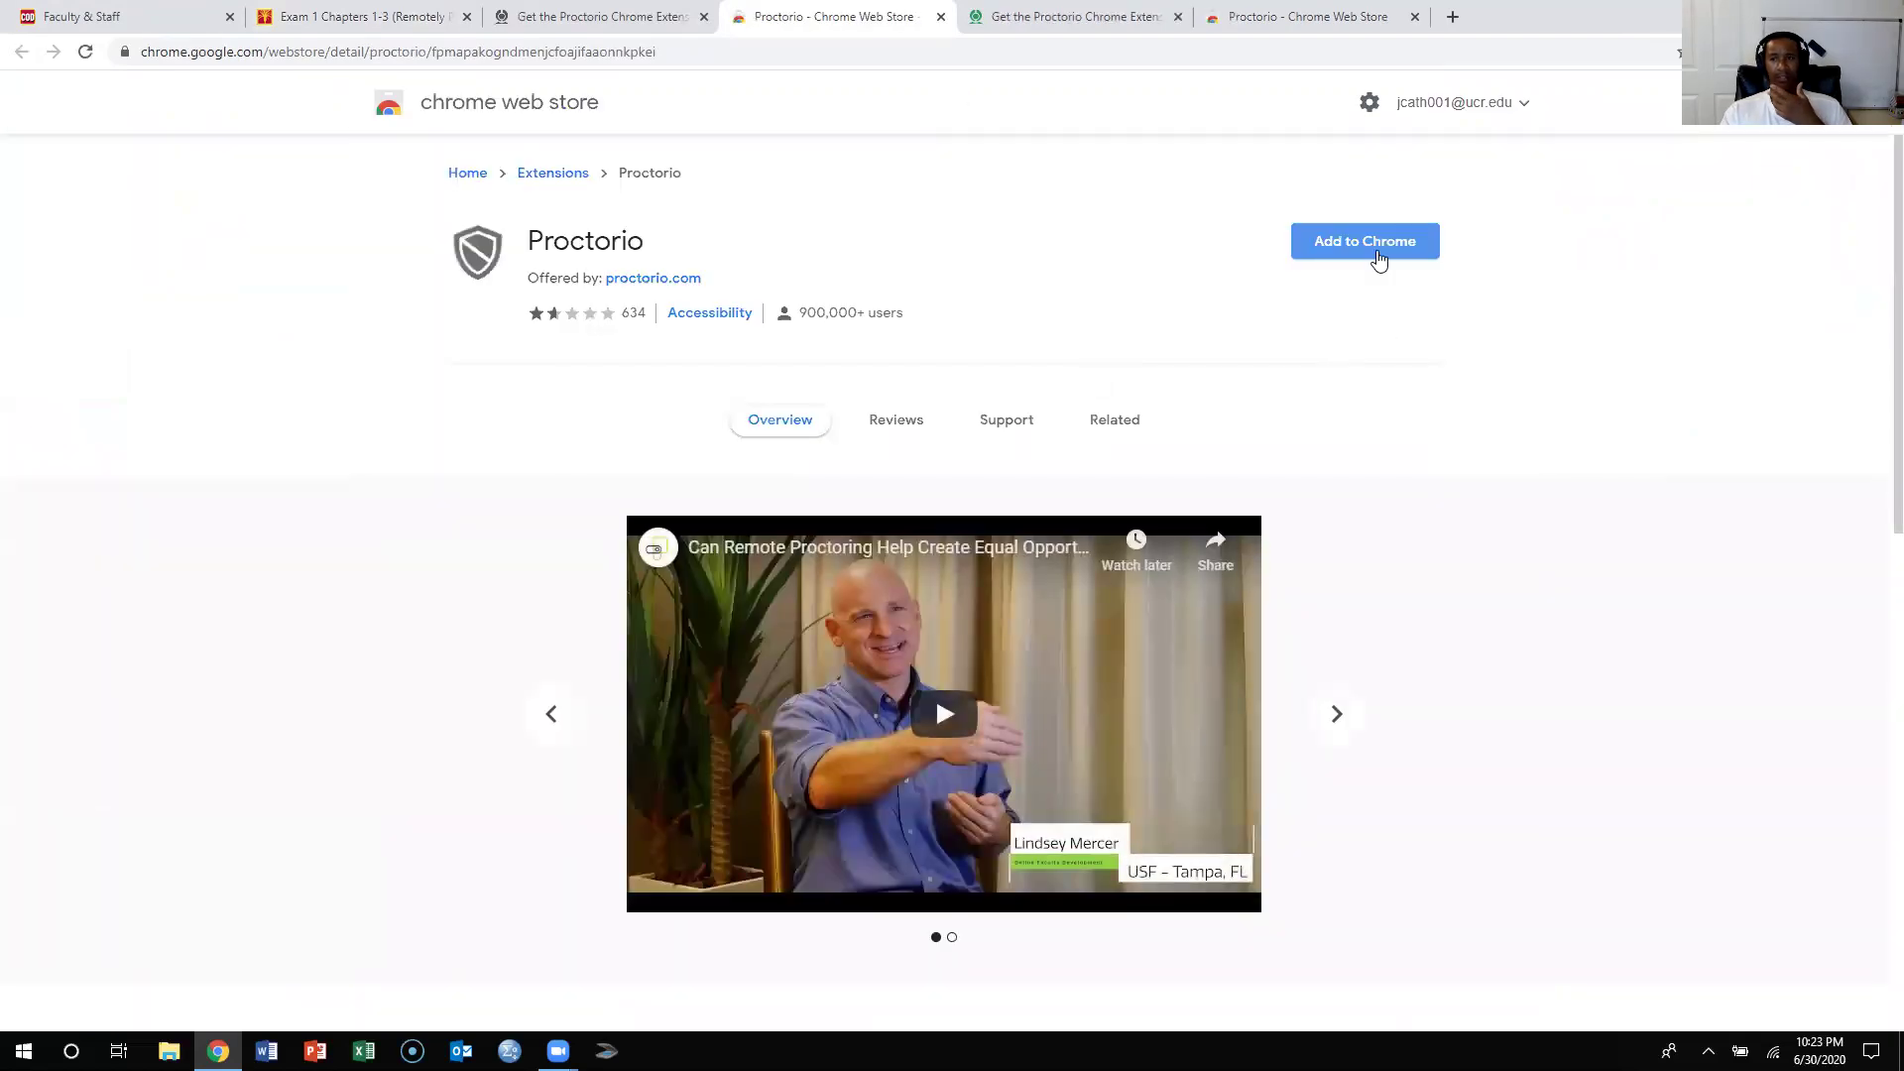
- Reinstall Proctorio from its Web Store page, accepting the Add extension prompt
click(1379, 256)
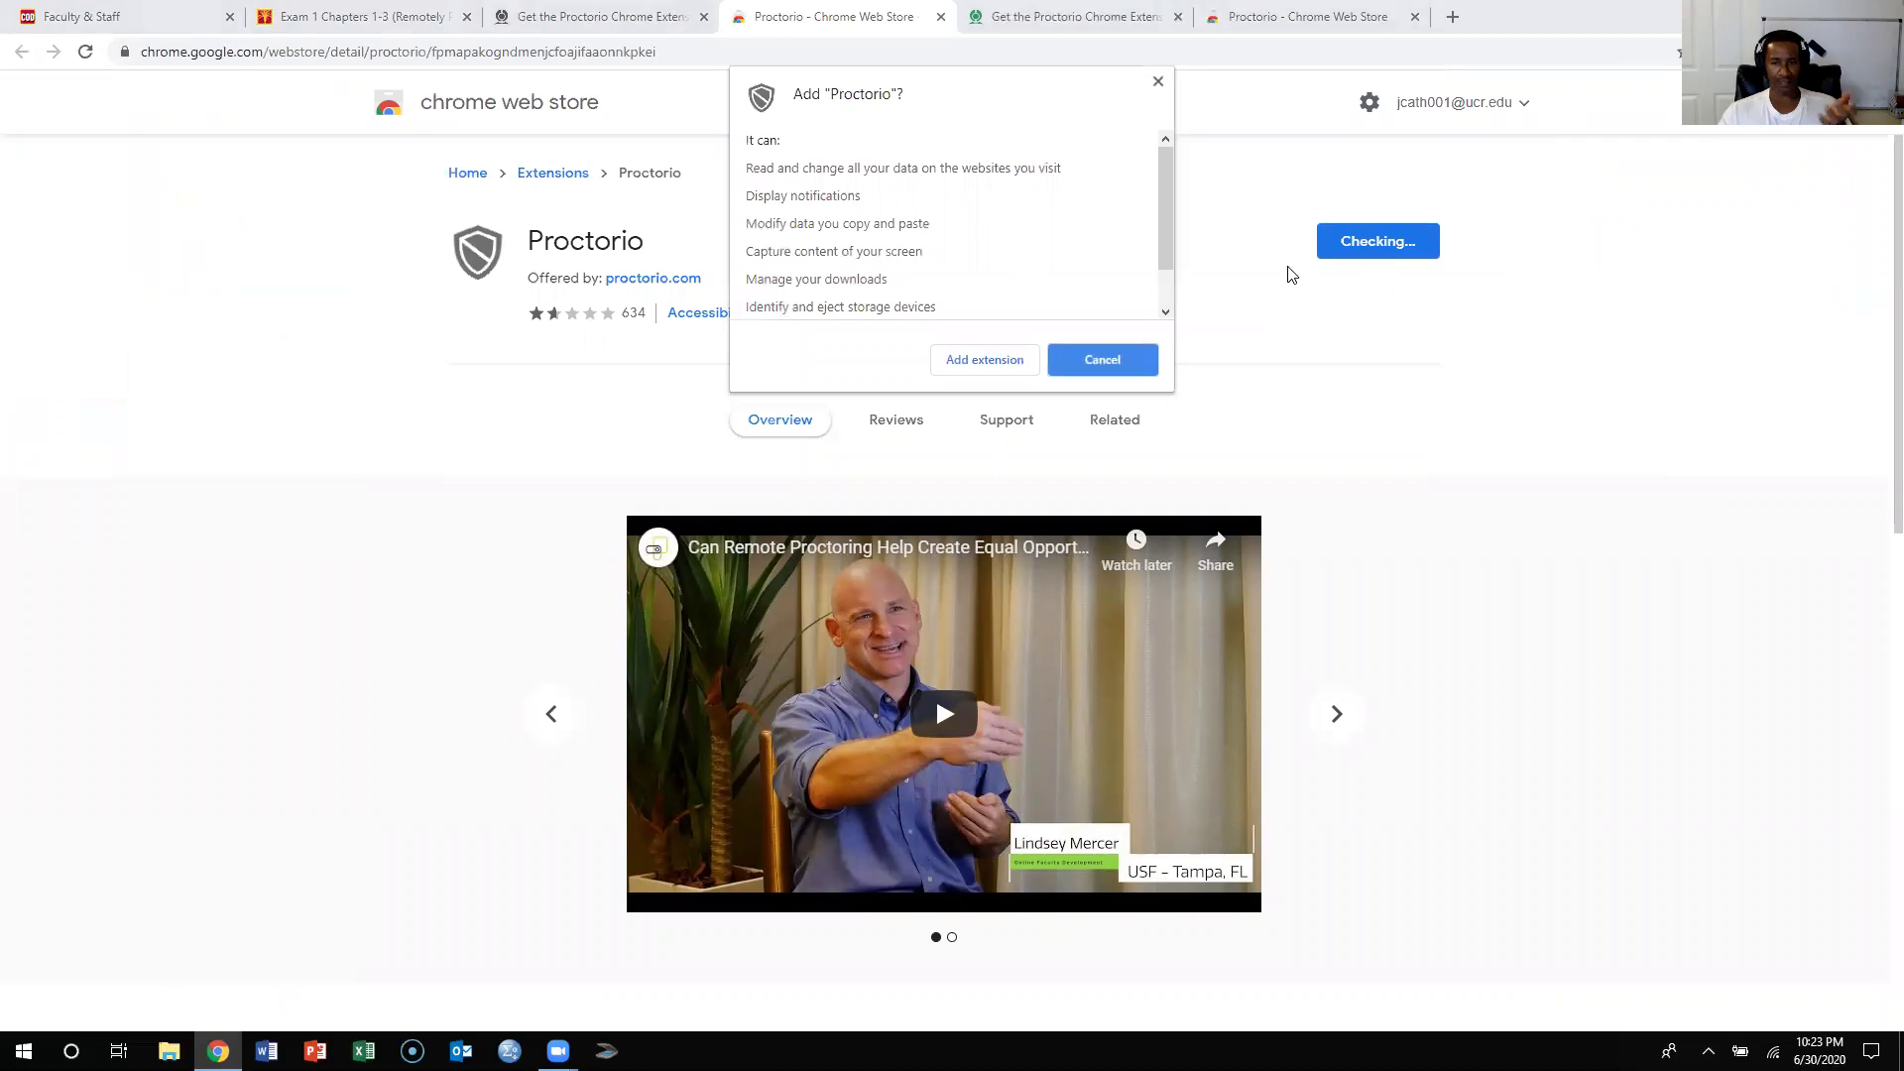
click(990, 361)
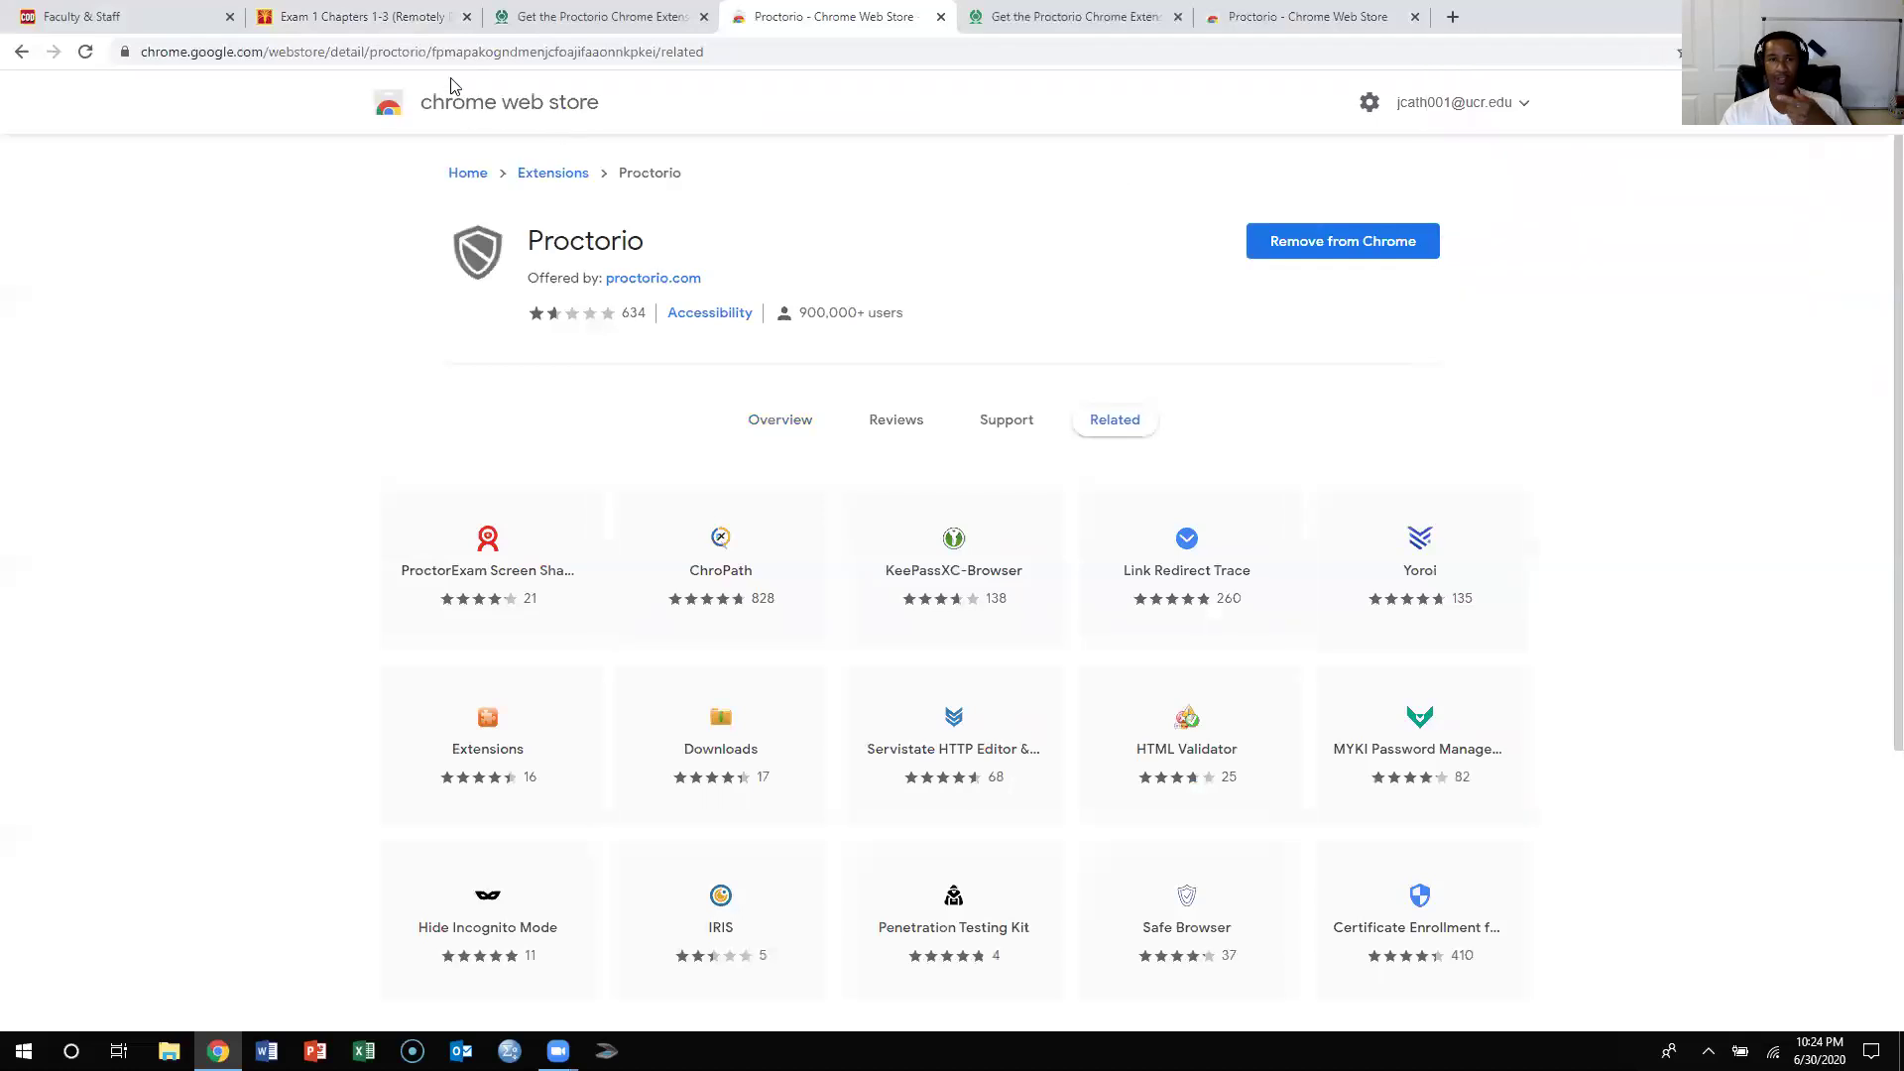
- Return to the Exam 1 Chapters 1-3 tab to see its normal quiz description
click(350, 18)
scroll(852, 504, down, 2)
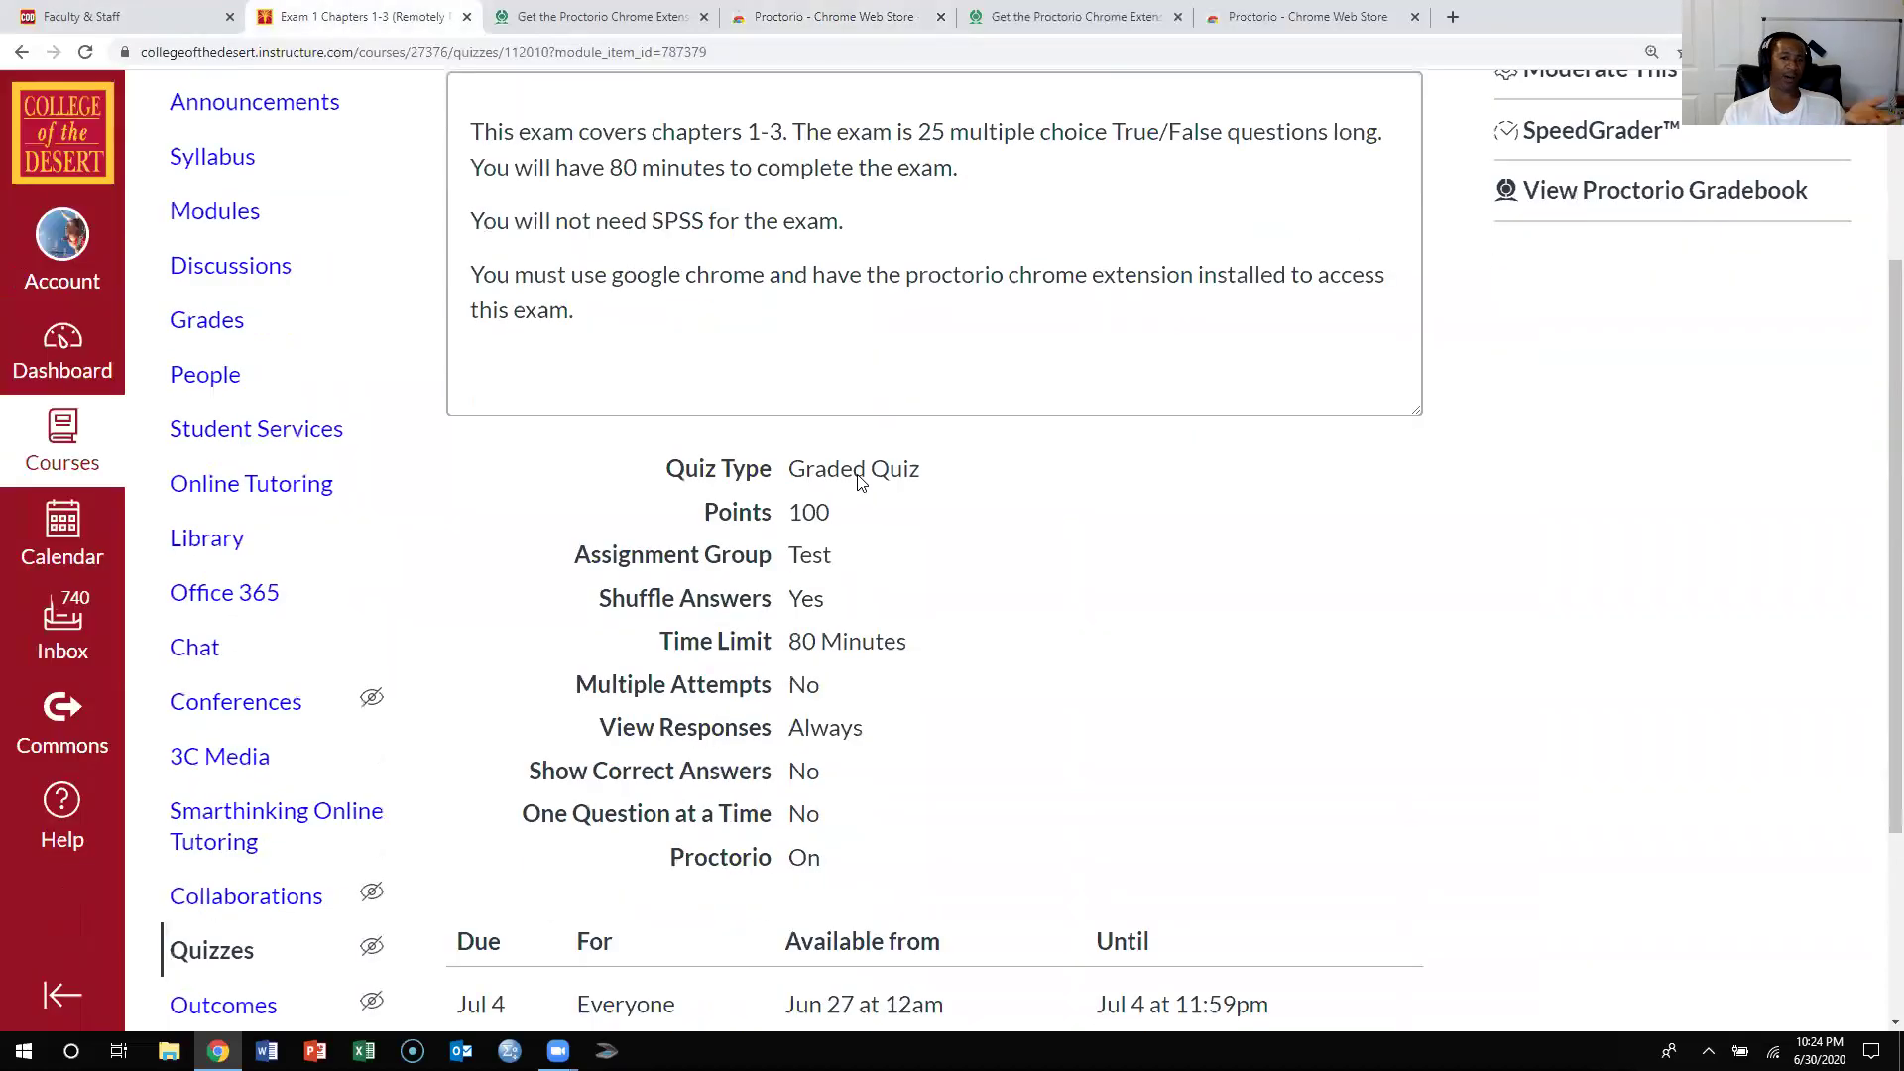
scroll(854, 476, down, 1)
scroll(875, 375, up, 3)
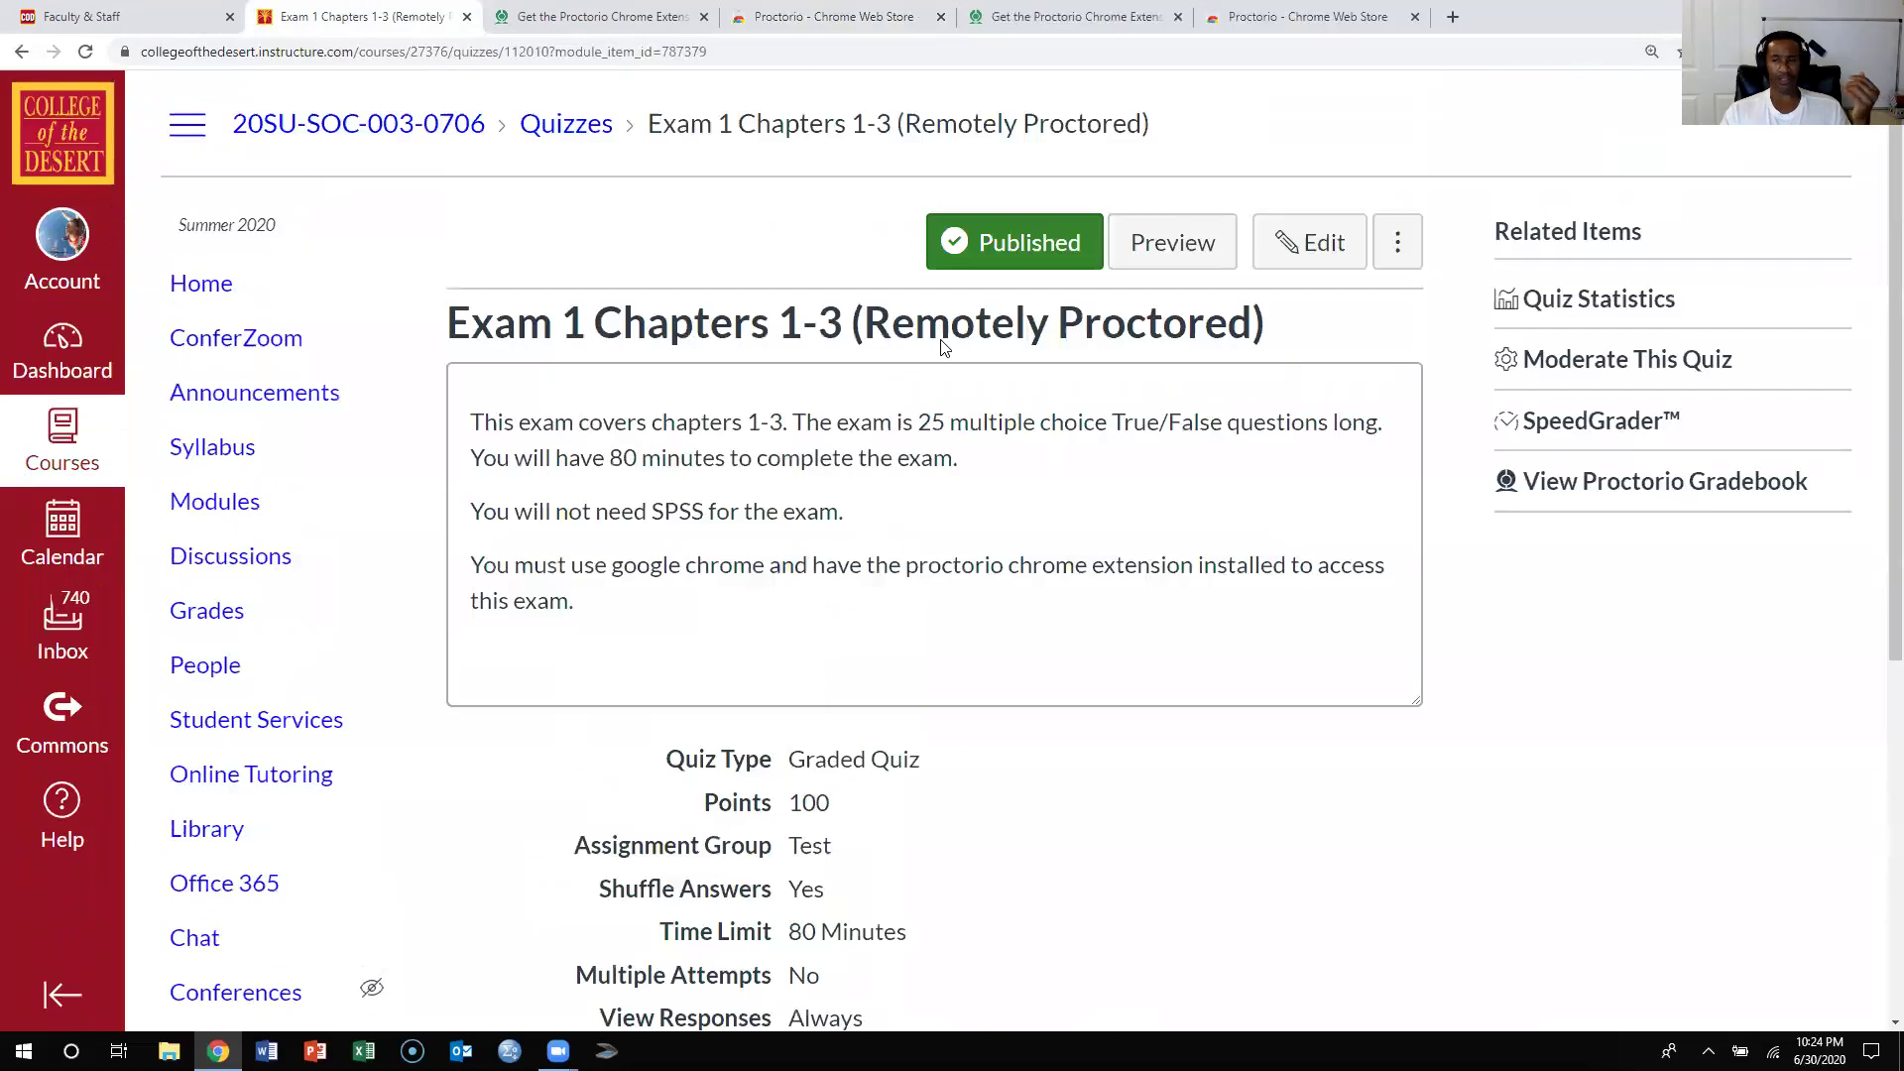